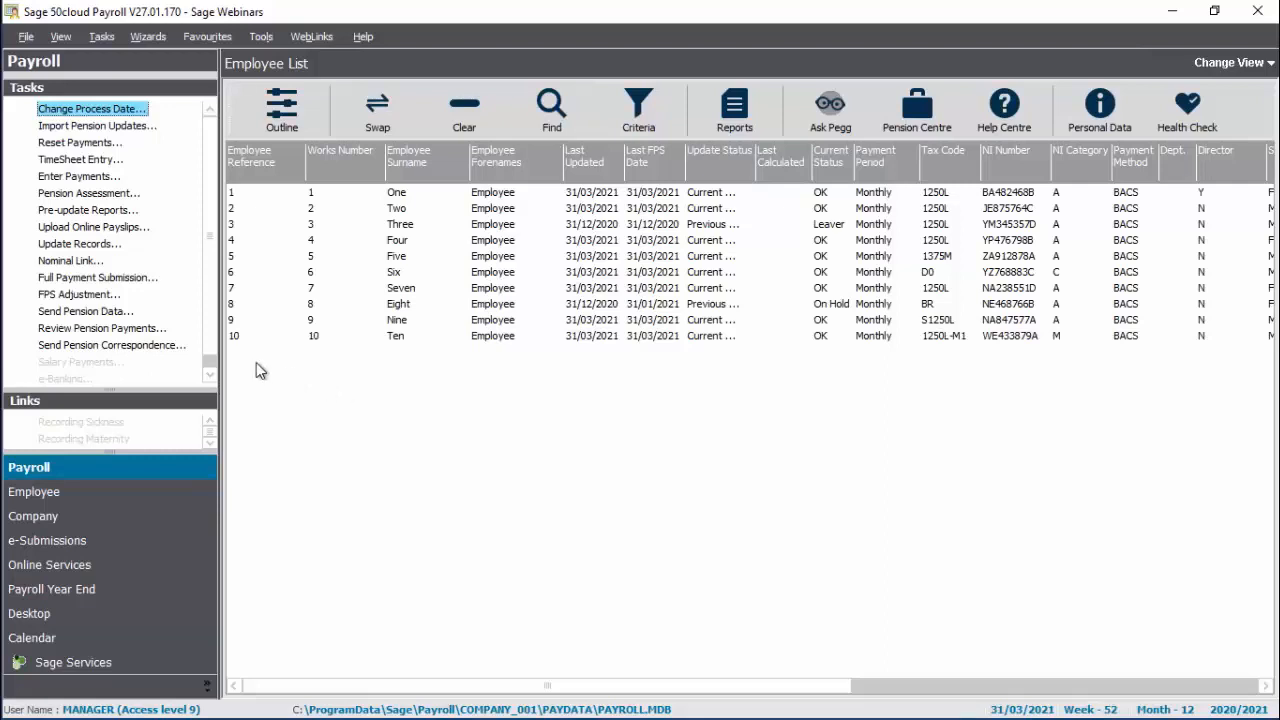
- Change the payroll process date to 05/04/2021
{"action": "left_click", "coordinate": [116, 113]}
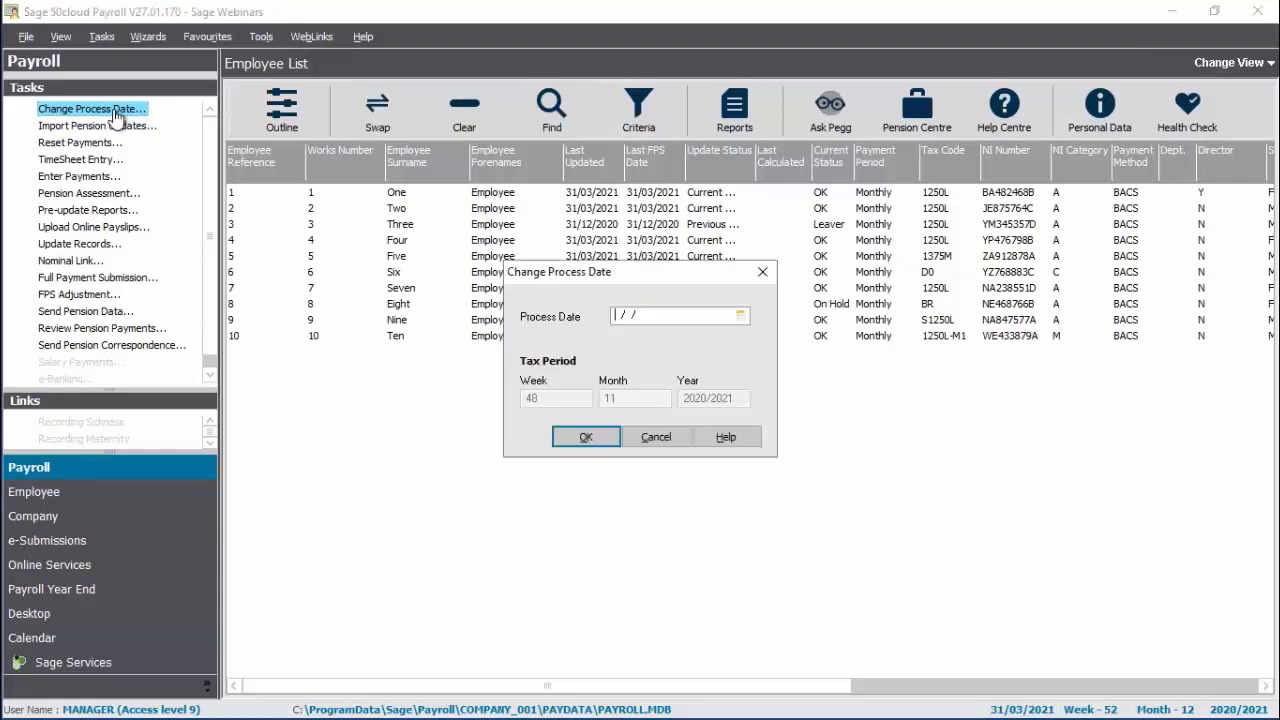
{"action": "type", "text": "05/04/2021"}
{"action": "key", "text": "Tab"}
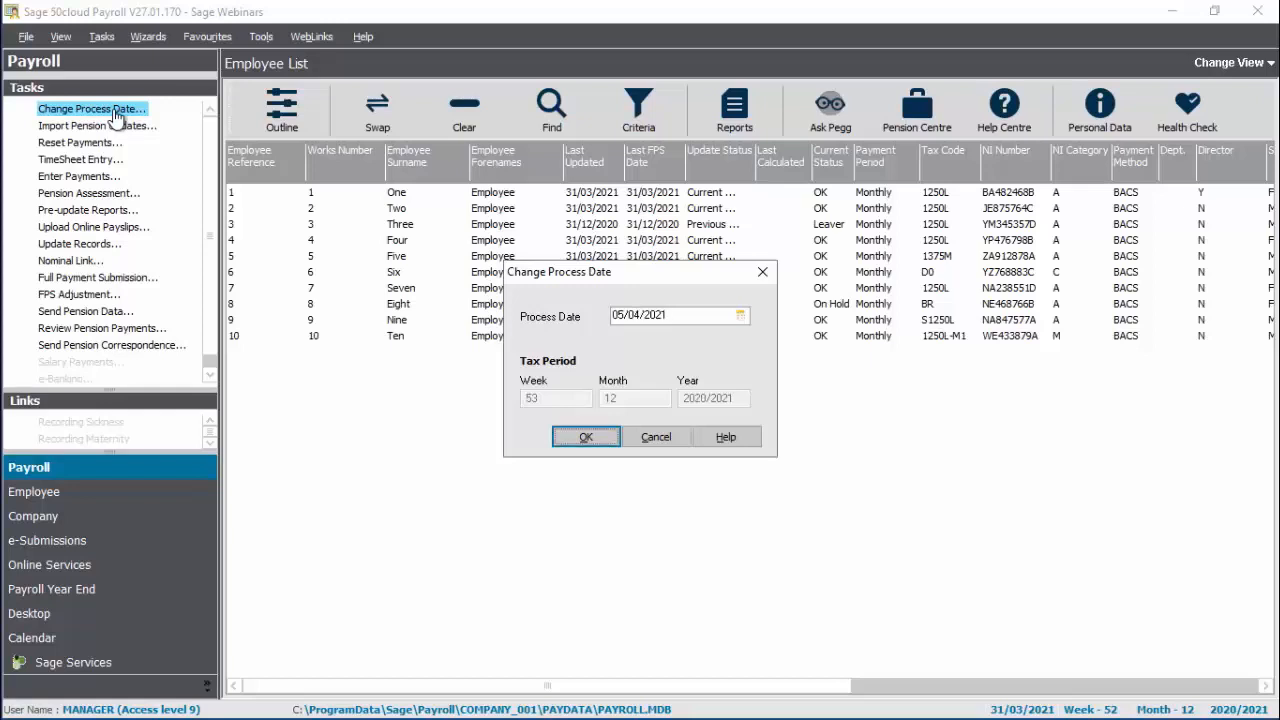
{"action": "left_click", "coordinate": [596, 446]}
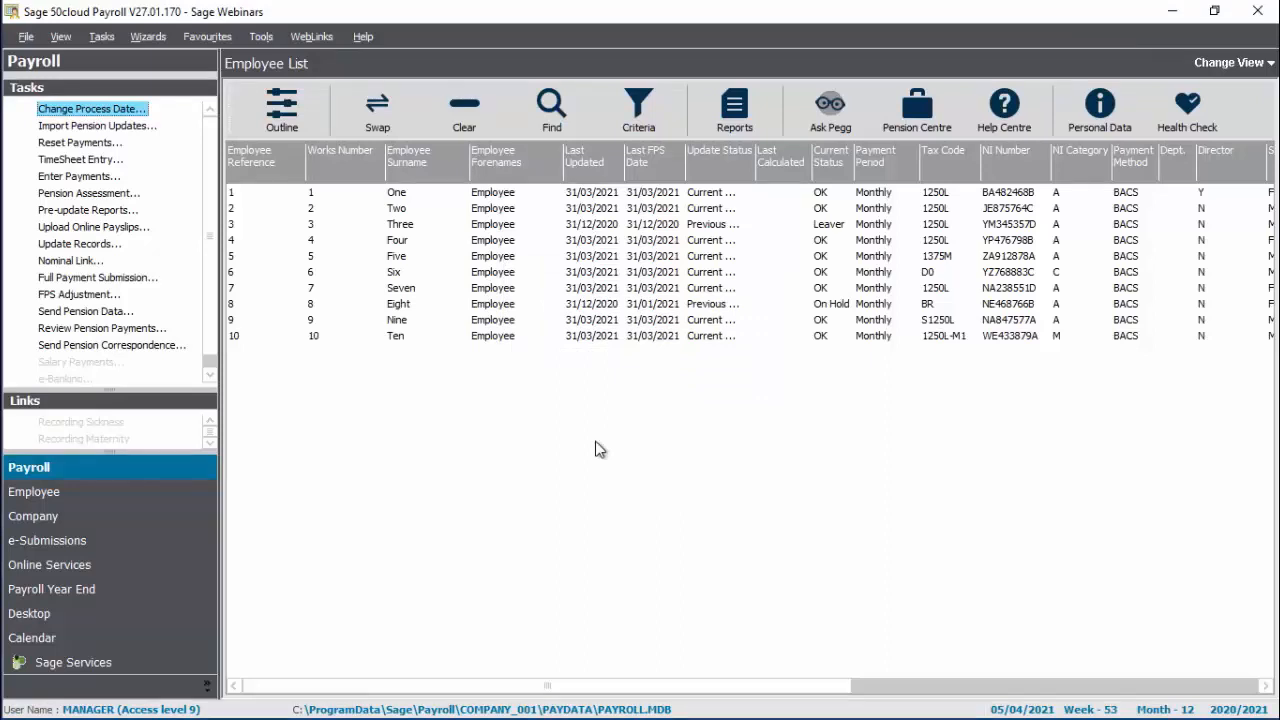
- Choose 2020/2021 as the payroll year end tax year with reports date 05/04/2021, resetting employee selections and criteria to include everyone paid
{"action": "left_click", "coordinate": [62, 598]}
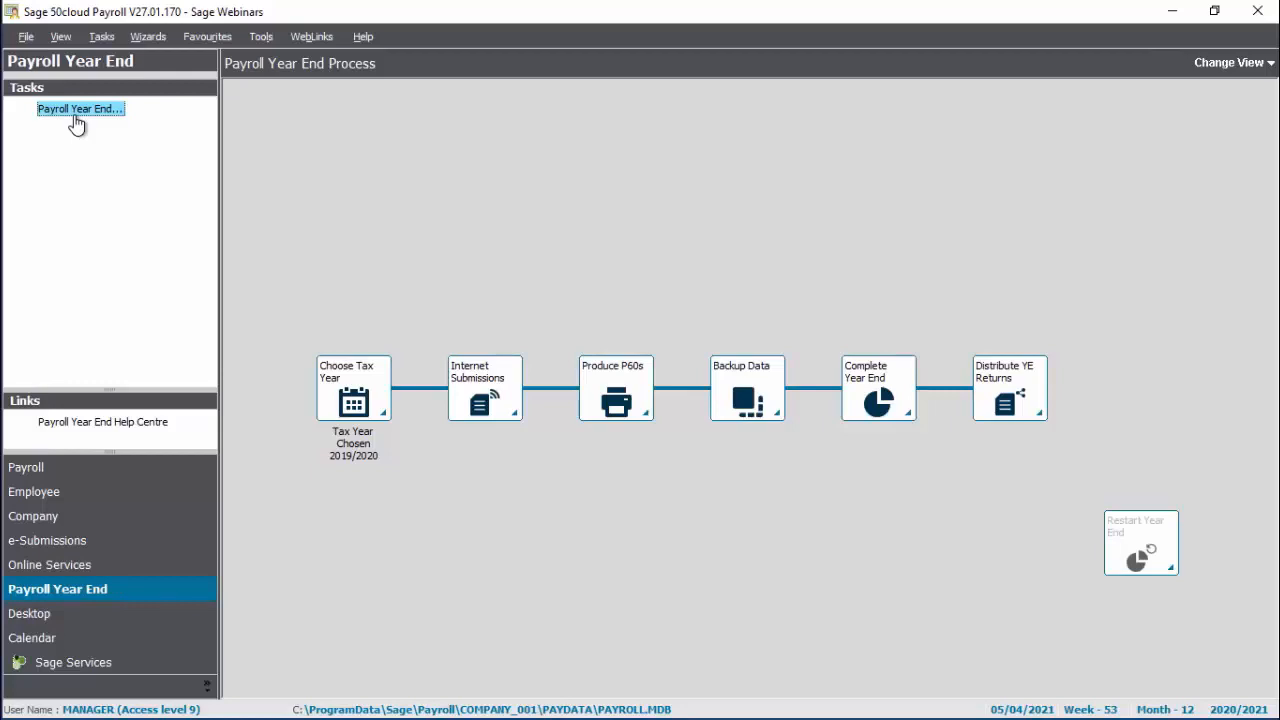
{"action": "left_click", "coordinate": [350, 382]}
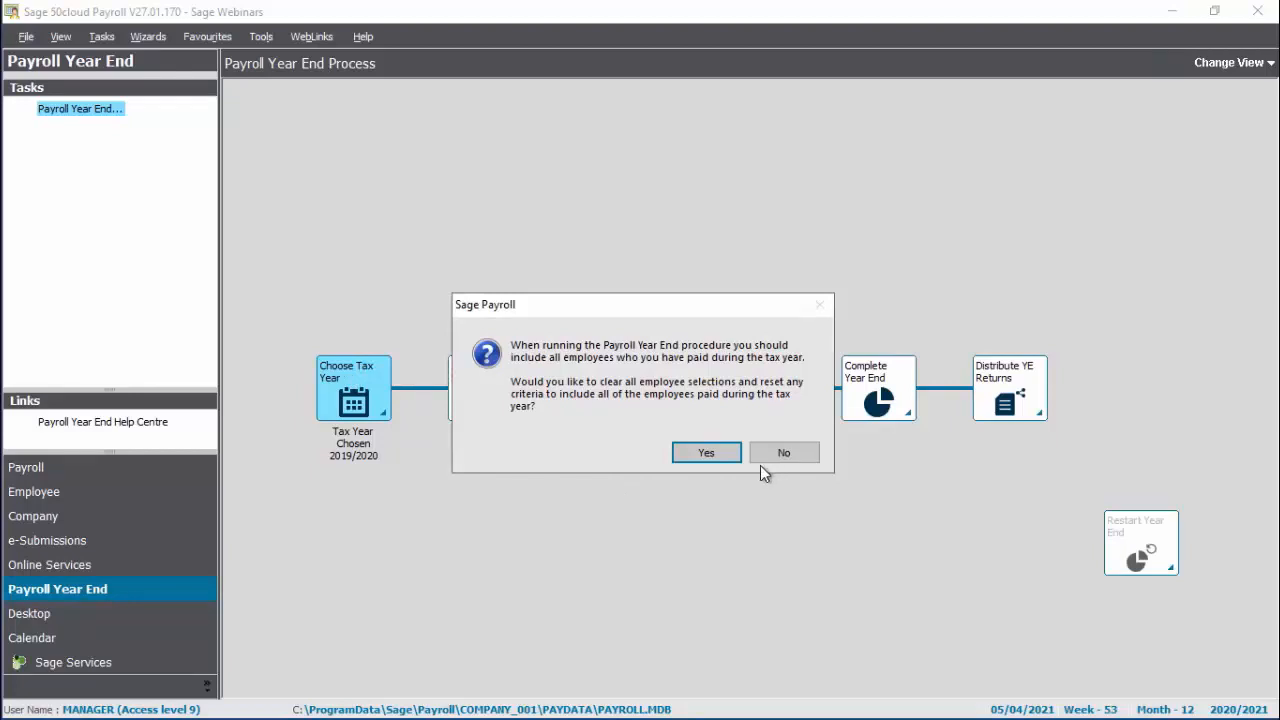
{"action": "left_click", "coordinate": [706, 453]}
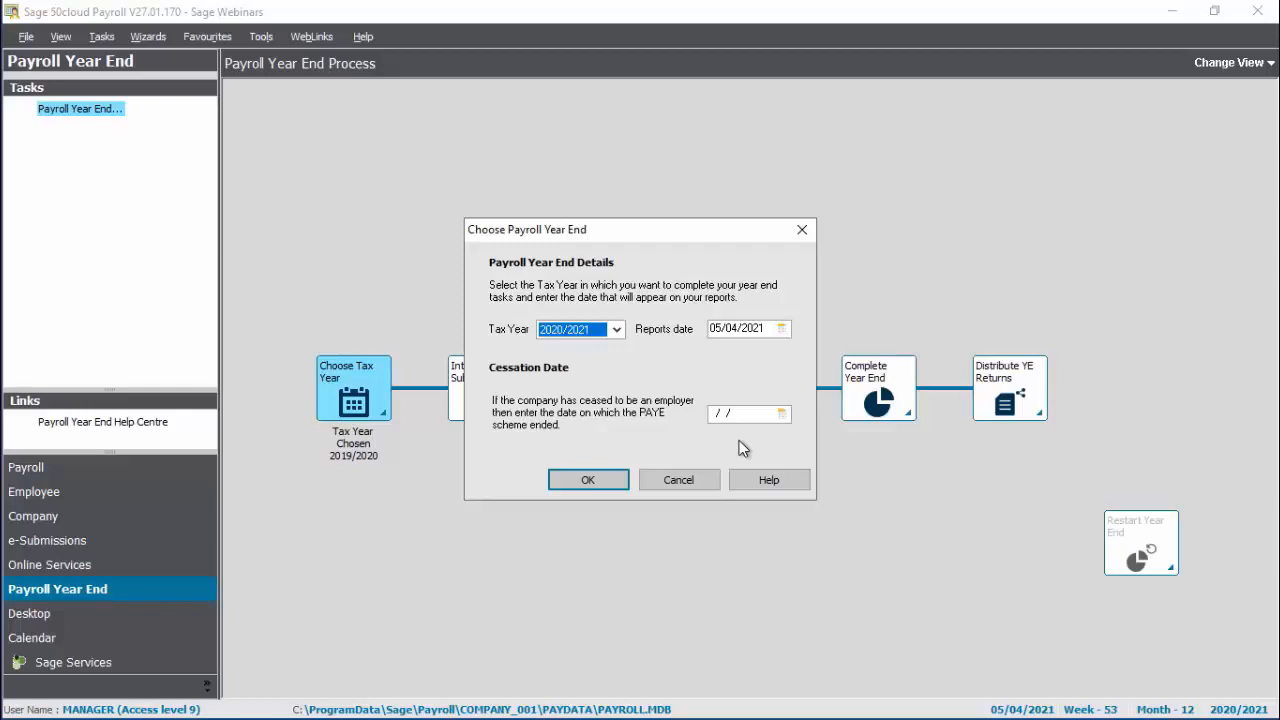
{"action": "left_click", "coordinate": [587, 481]}
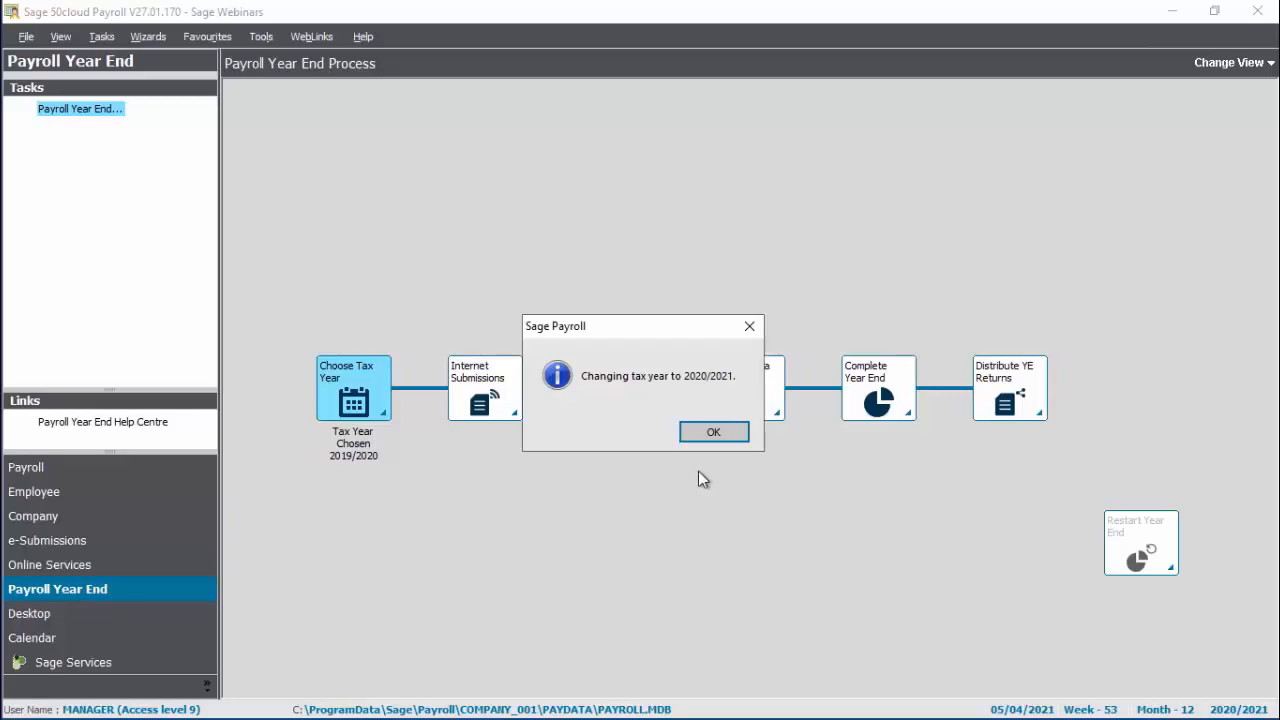
{"action": "left_click", "coordinate": [714, 432]}
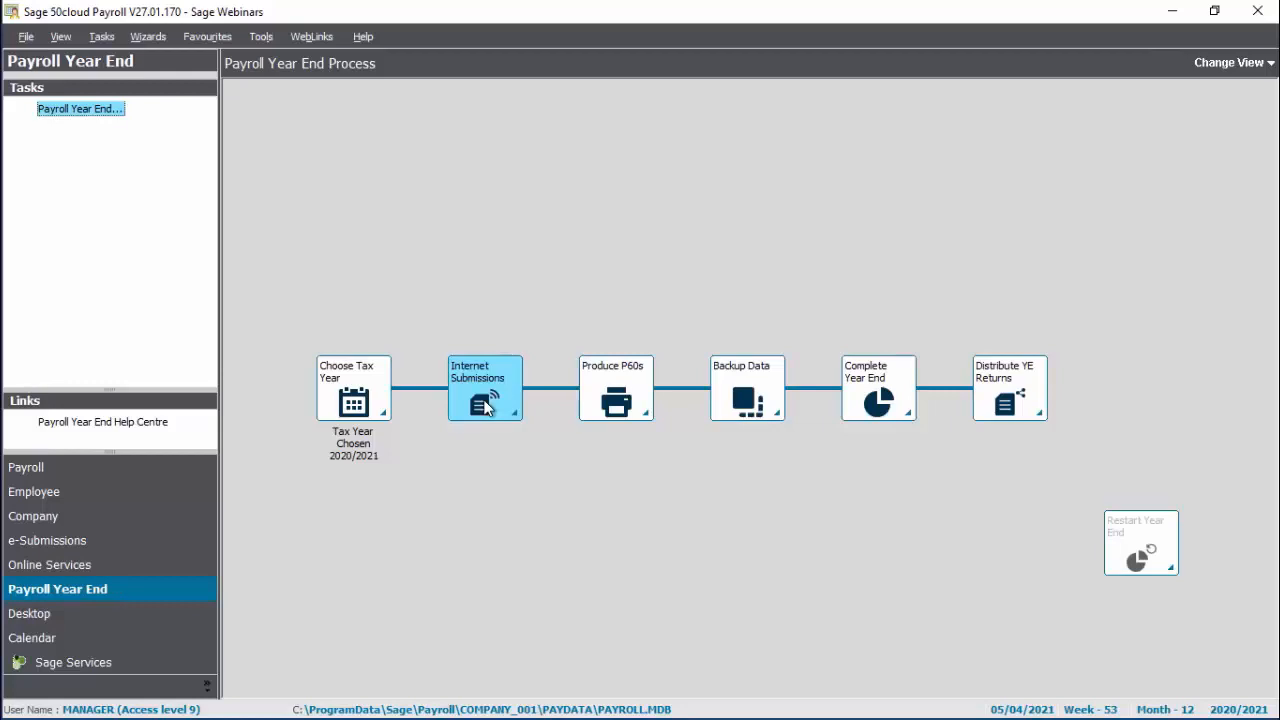
- Submit the final Employer Payment Summary for 2020/2021 with the stored gateway credentials, and view its submission log before closing
{"action": "left_click", "coordinate": [485, 405]}
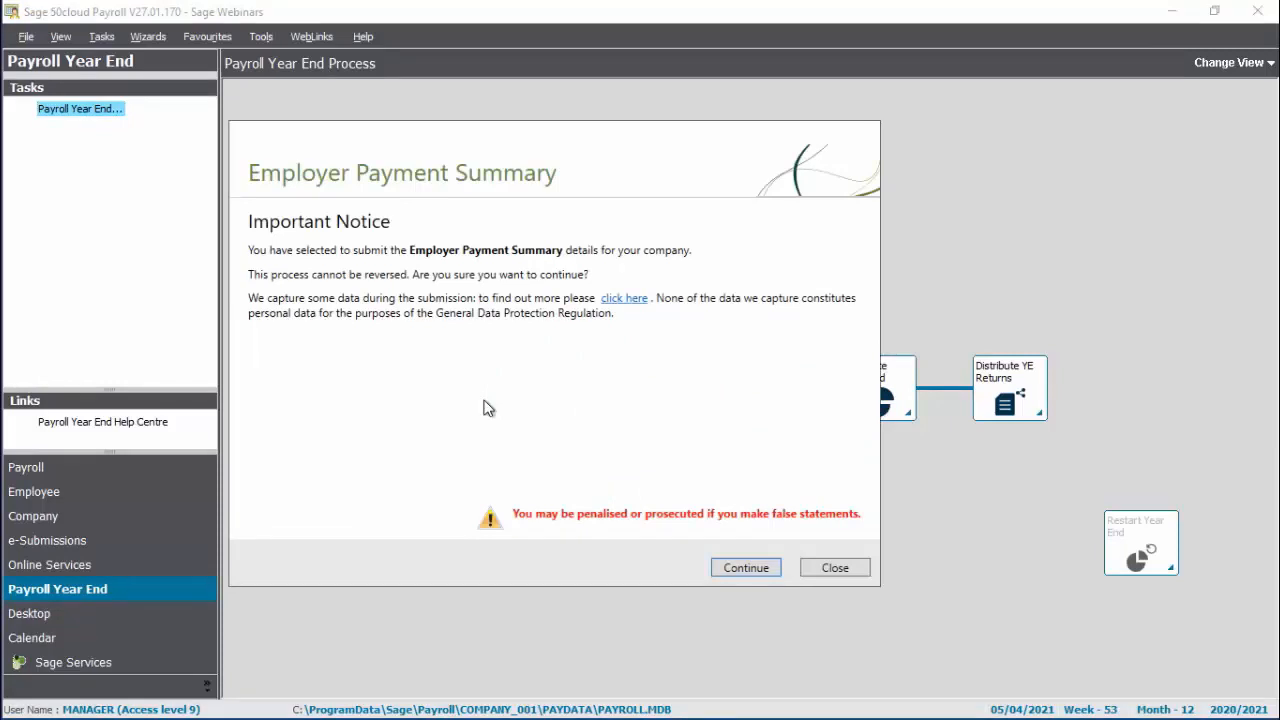
{"action": "left_click", "coordinate": [742, 572]}
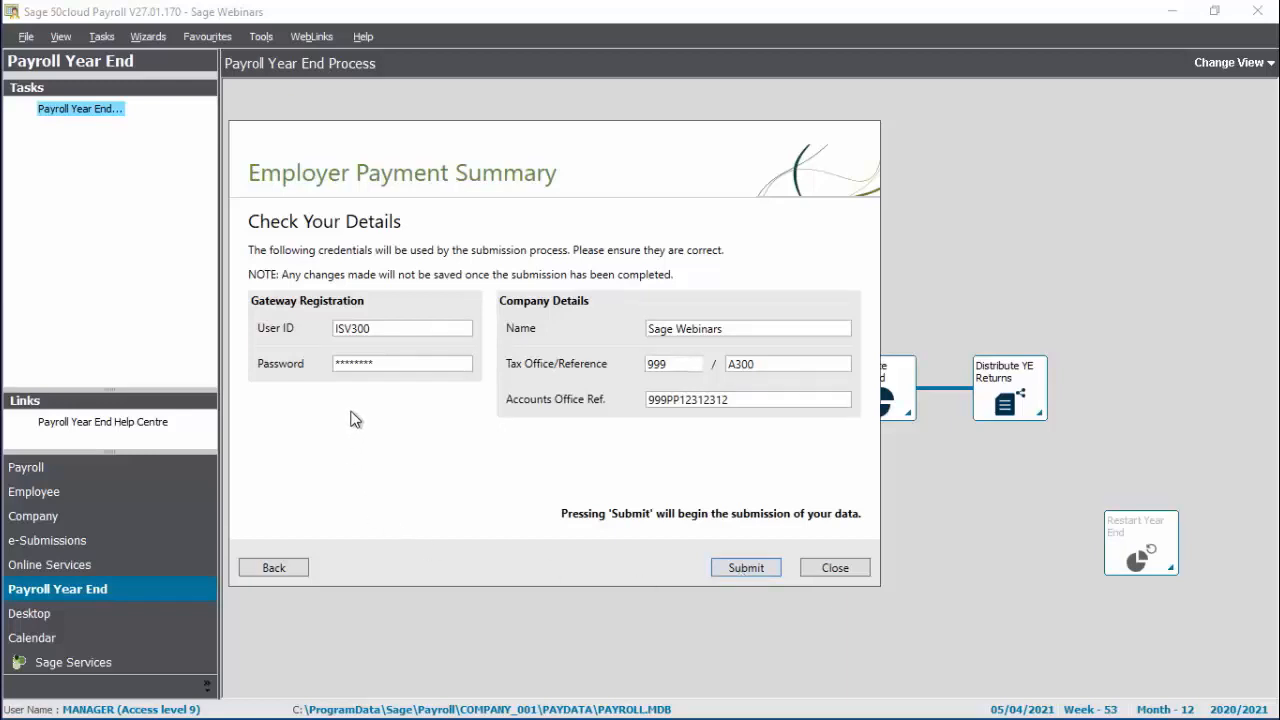
{"action": "left_click", "coordinate": [753, 575]}
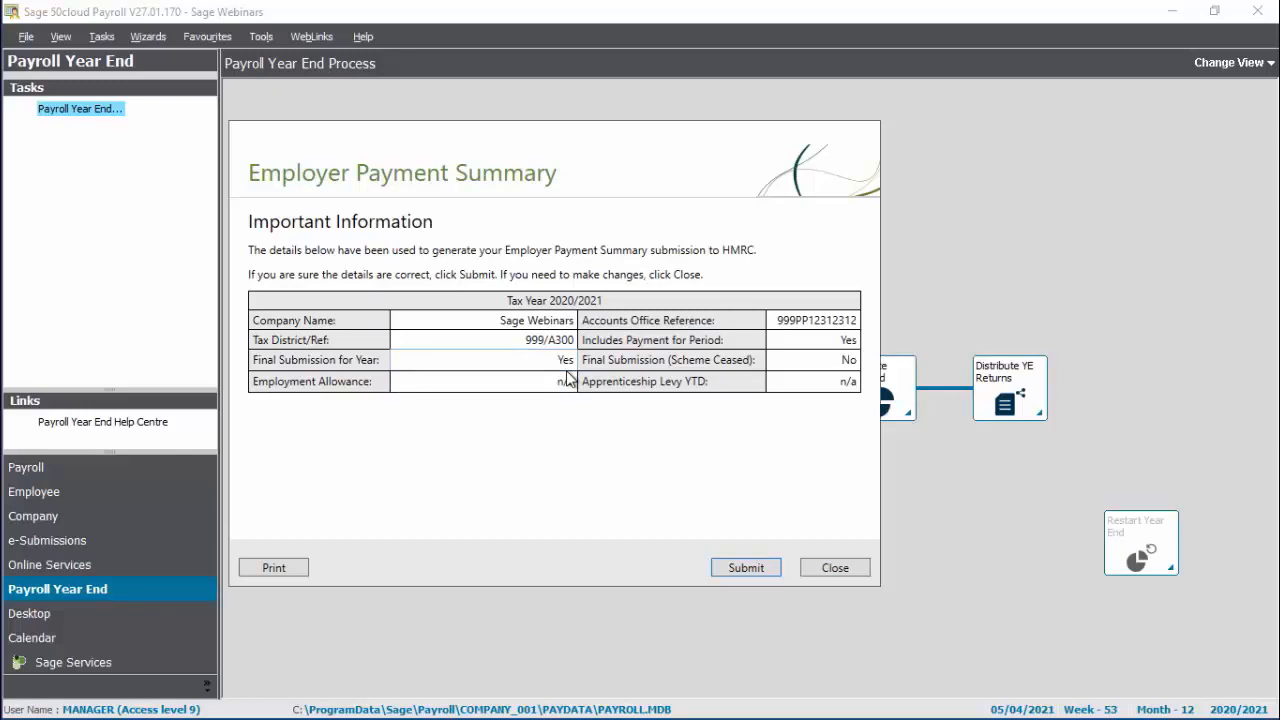
{"action": "left_click", "coordinate": [728, 568]}
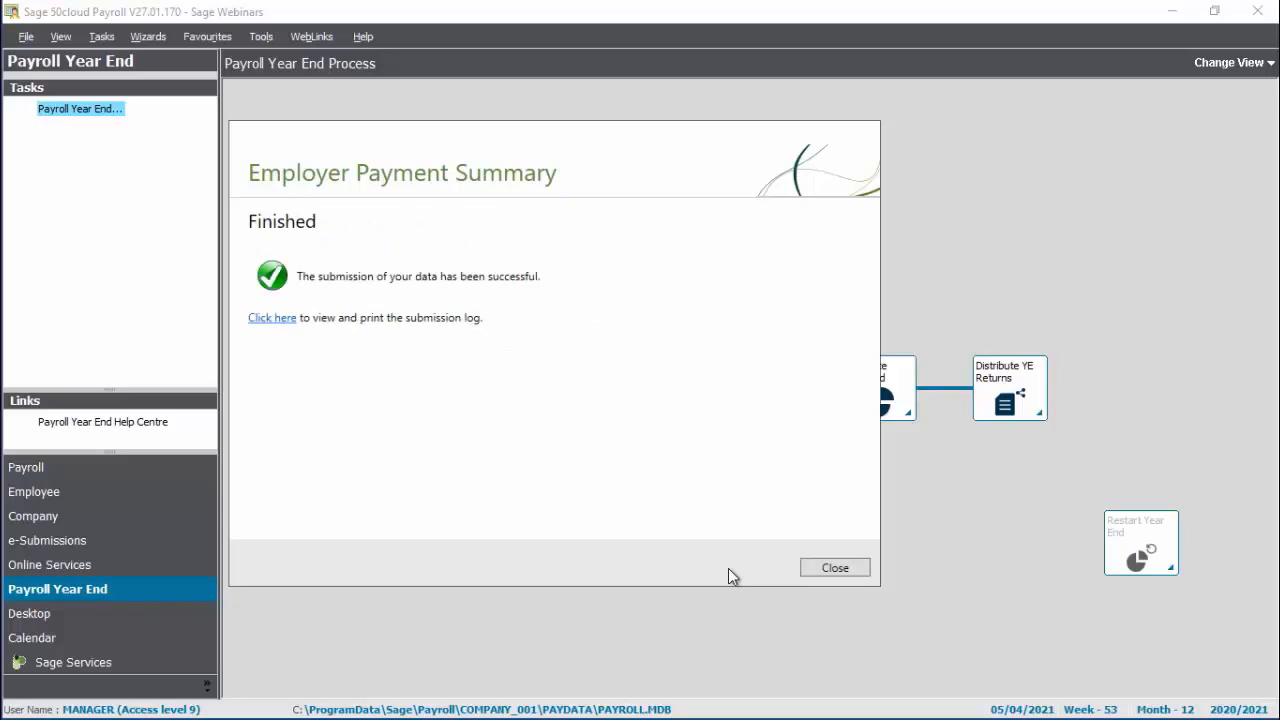
{"action": "left_click", "coordinate": [278, 320]}
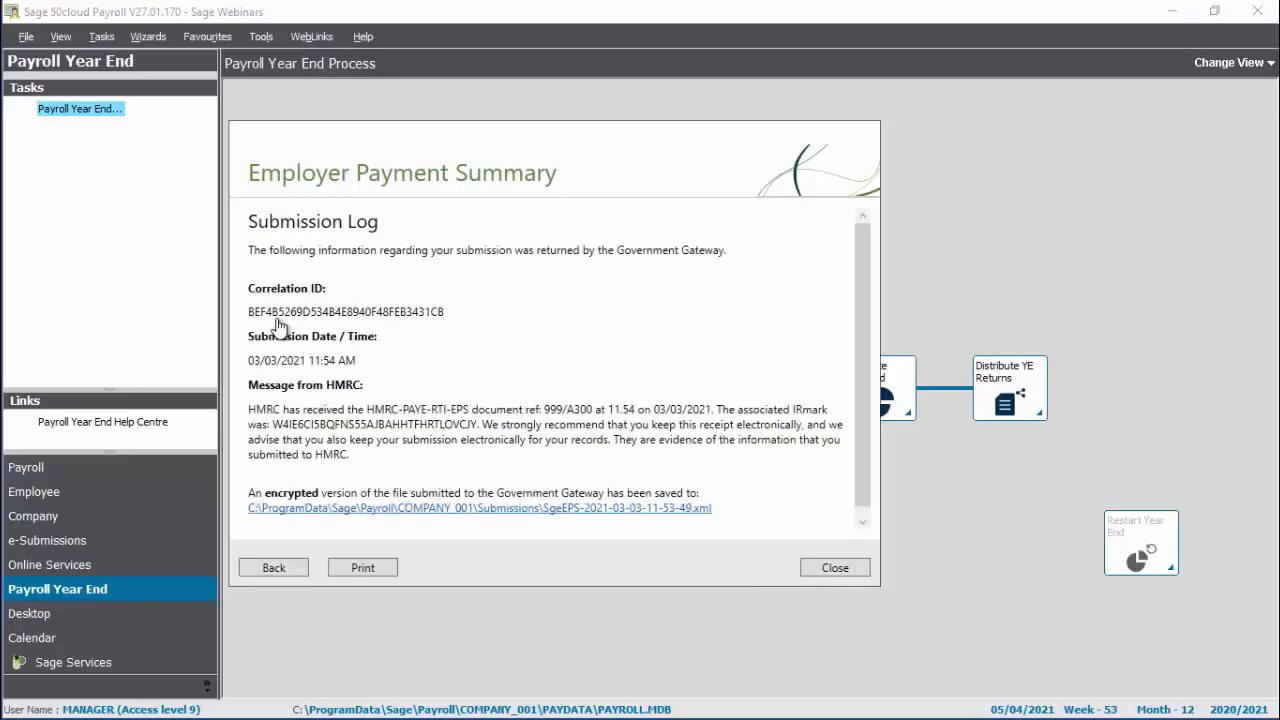
{"action": "left_click", "coordinate": [843, 572]}
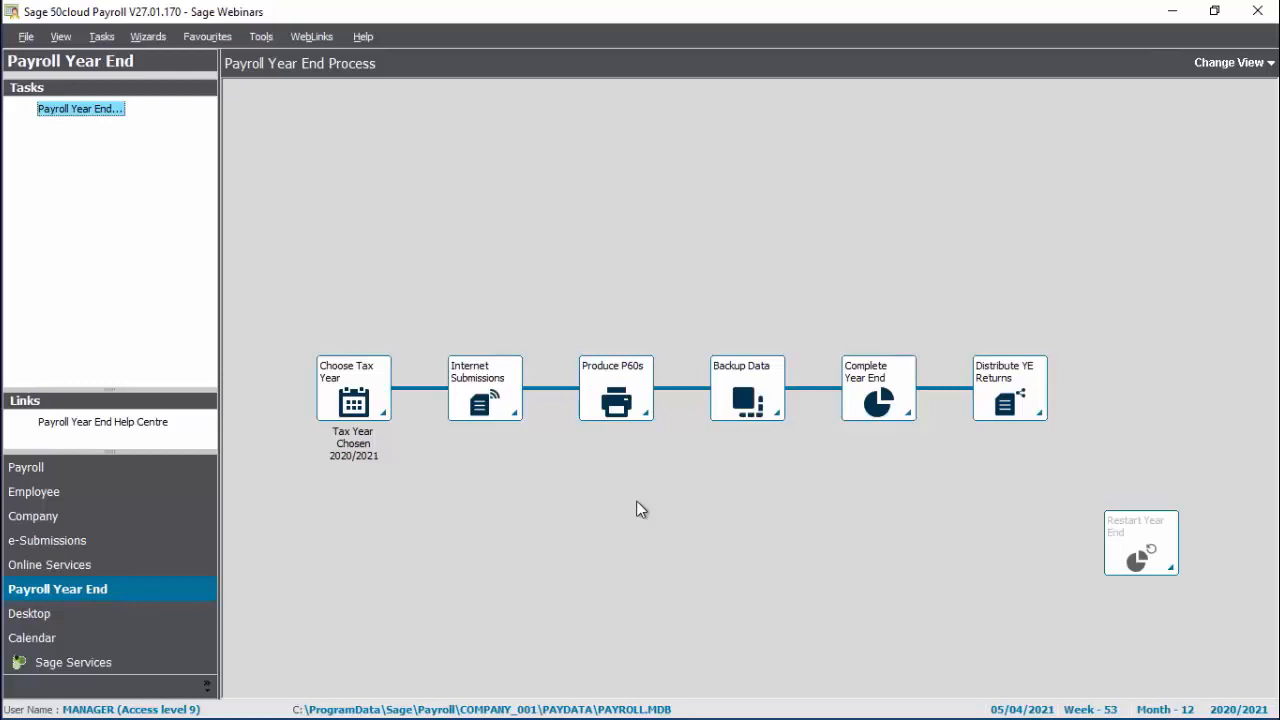
- Upload the P60s of all listed employees to the Online Services portal
{"action": "left_click", "coordinate": [620, 399]}
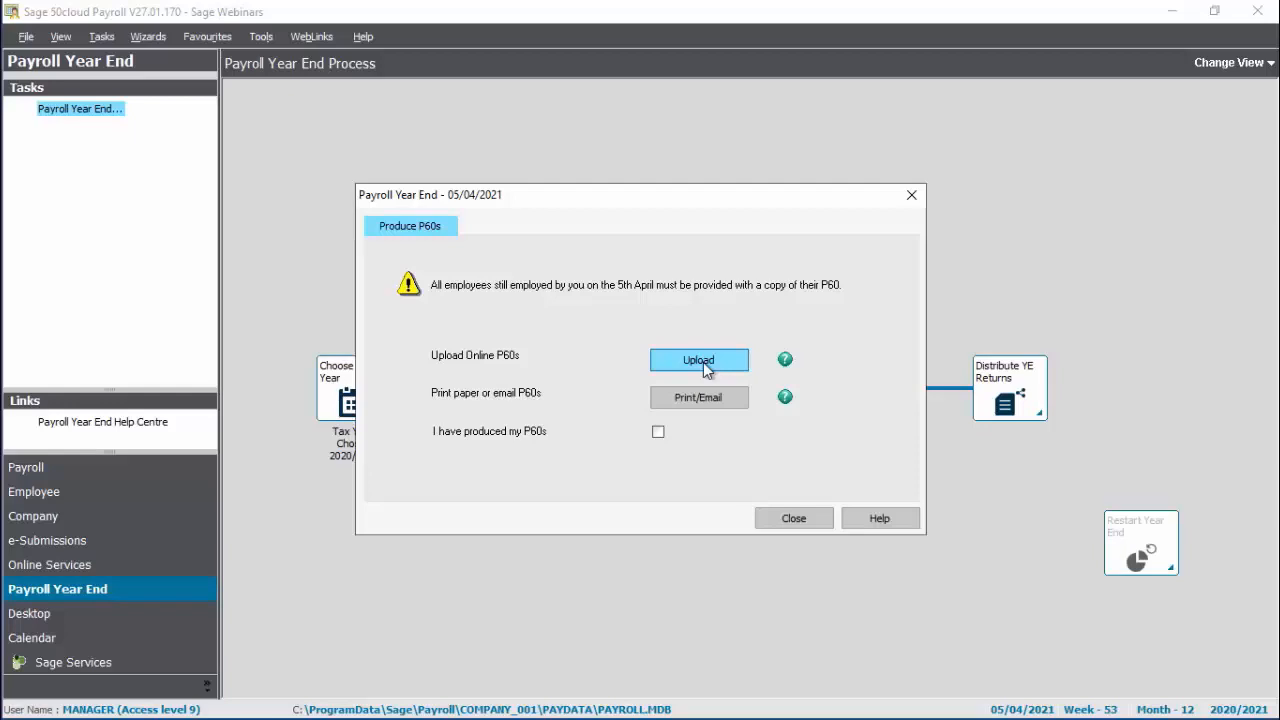
{"action": "left_click", "coordinate": [703, 362]}
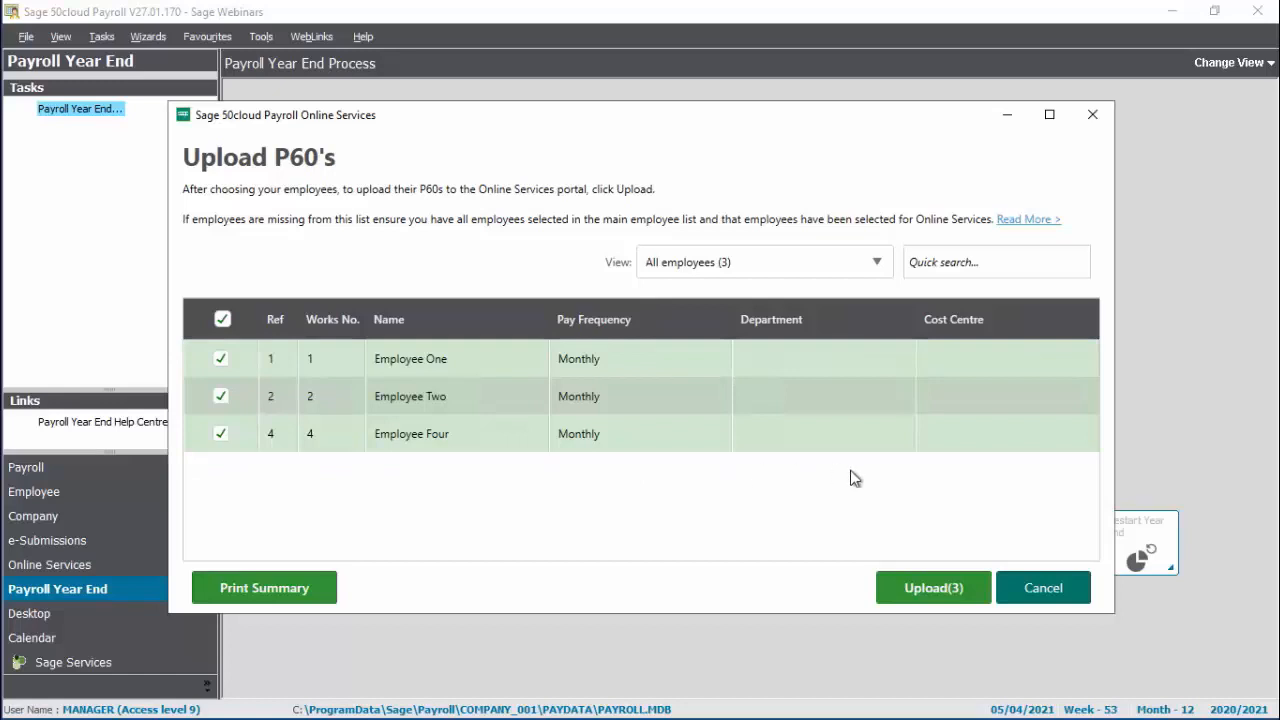
{"action": "left_click", "coordinate": [932, 595]}
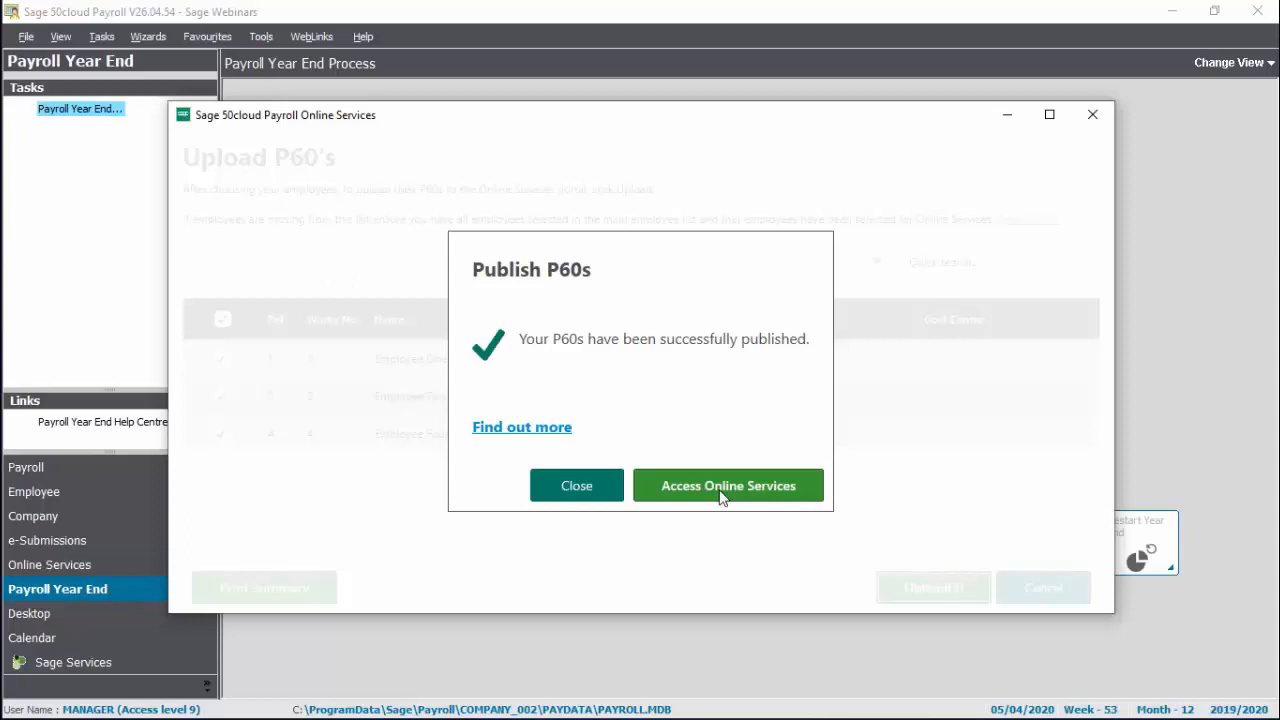
{"action": "left_click", "coordinate": [577, 486]}
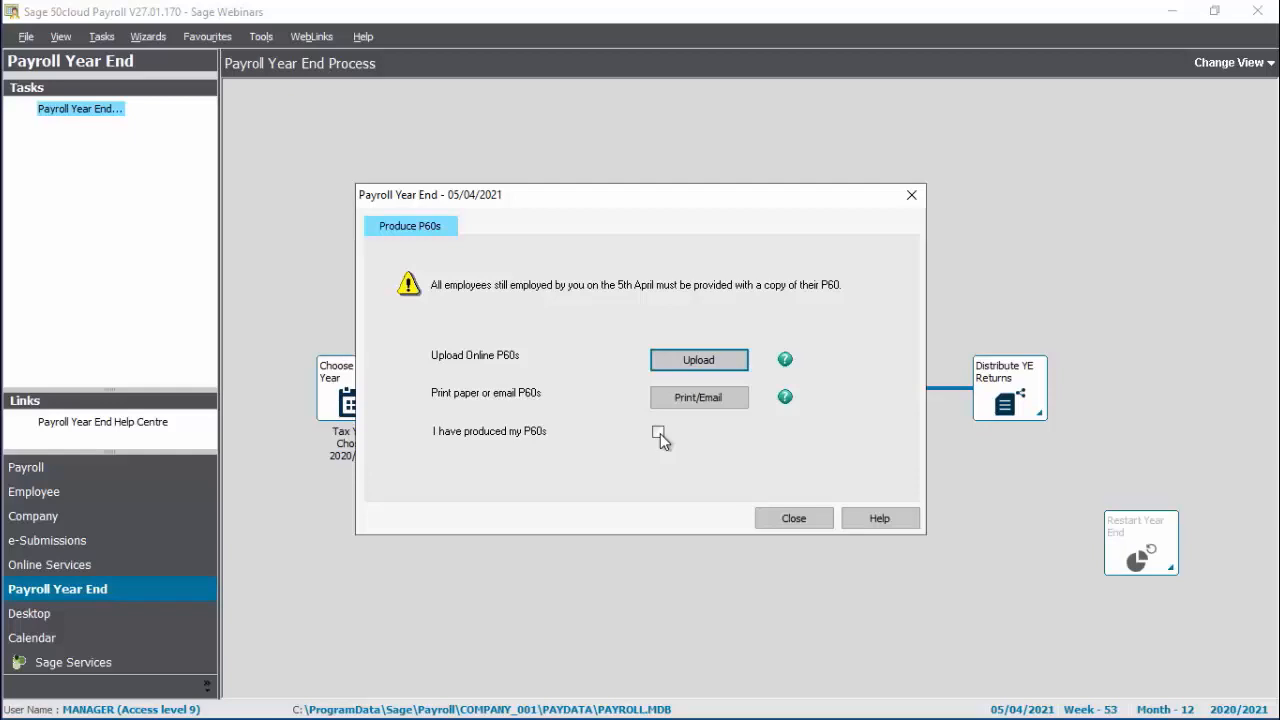
- Preview the printed P60s, including employees set to receive them by email or Online Services, and close the preview
{"action": "left_click", "coordinate": [699, 397]}
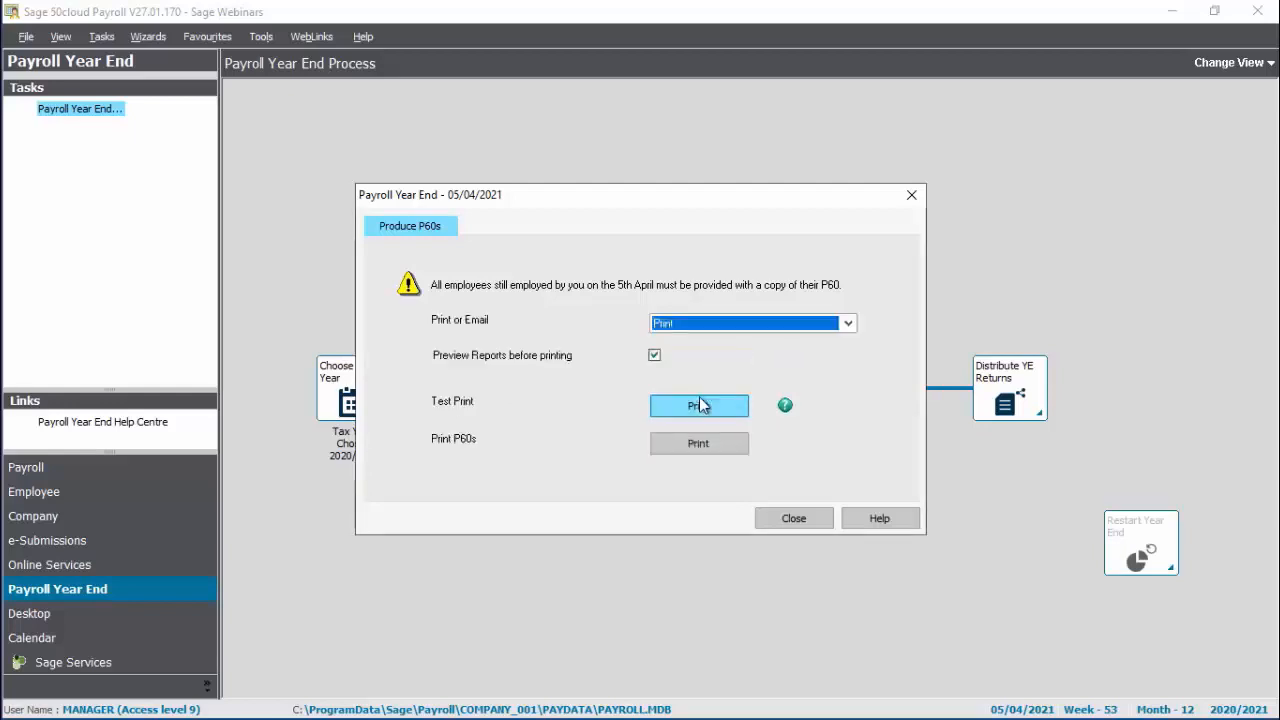
{"action": "left_click", "coordinate": [787, 323]}
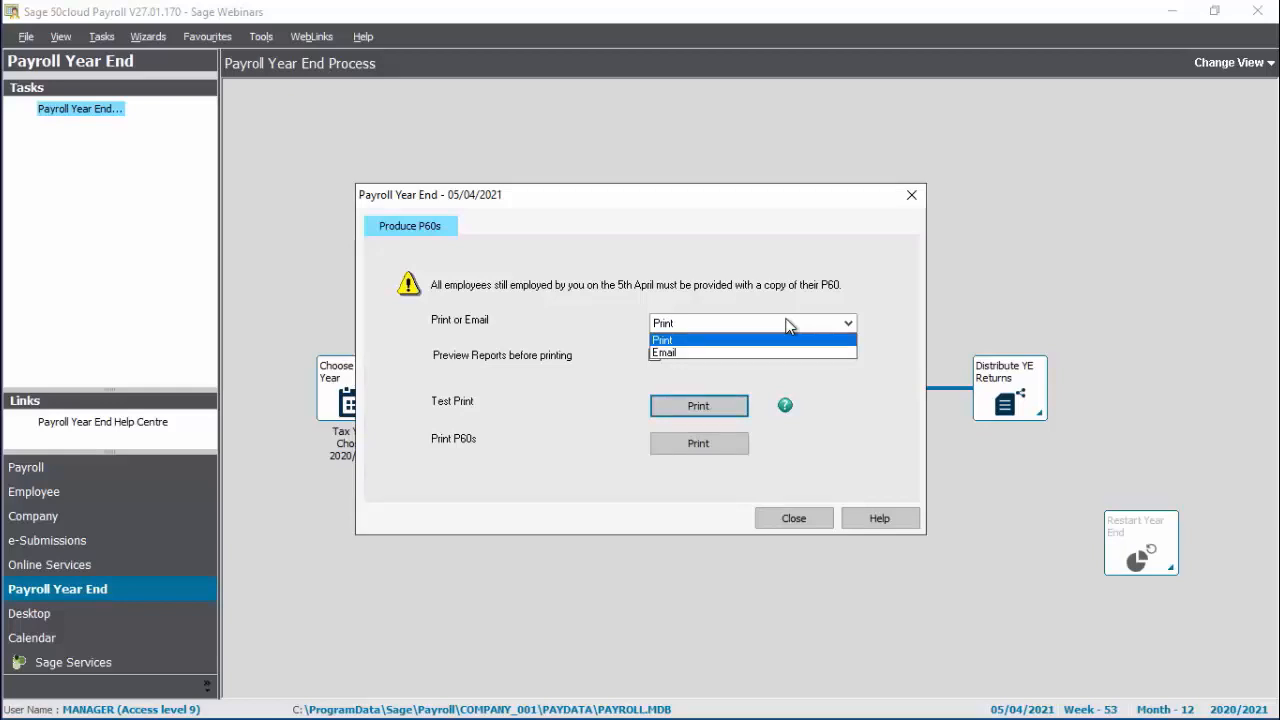
{"action": "left_click", "coordinate": [787, 323]}
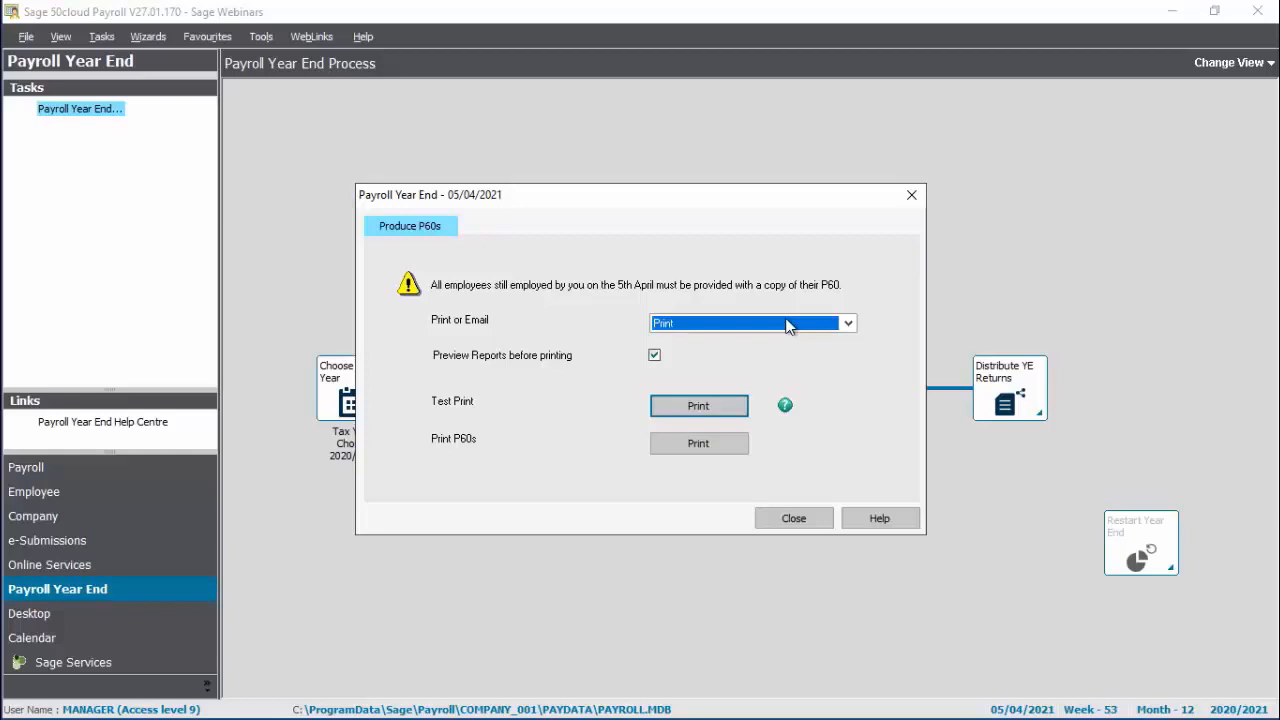
{"action": "left_click", "coordinate": [697, 450]}
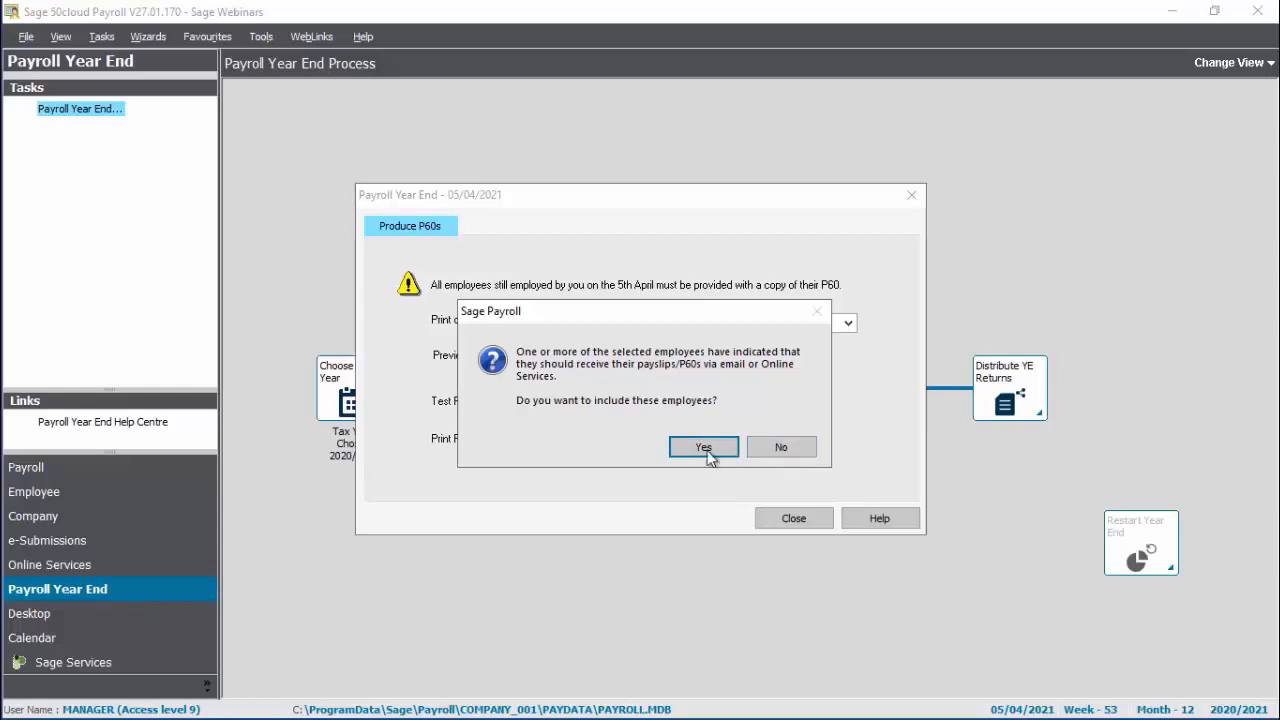
{"action": "left_click", "coordinate": [703, 448]}
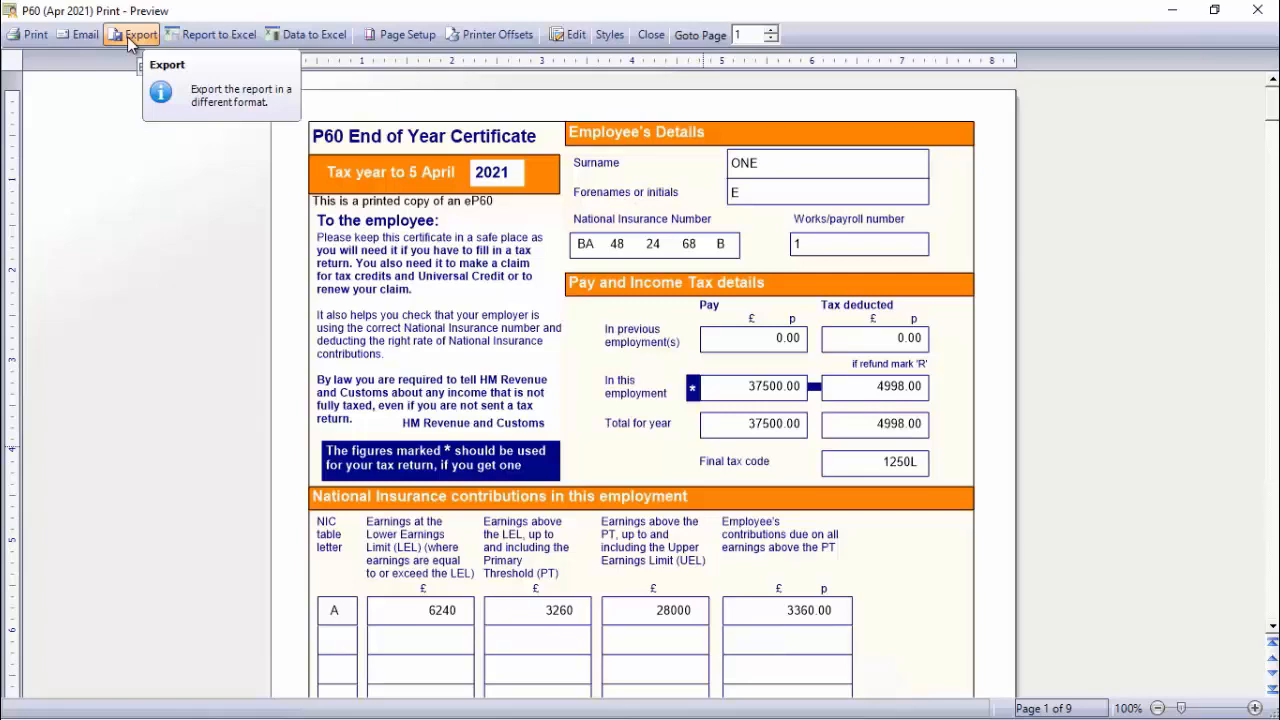
{"action": "left_click", "coordinate": [650, 35]}
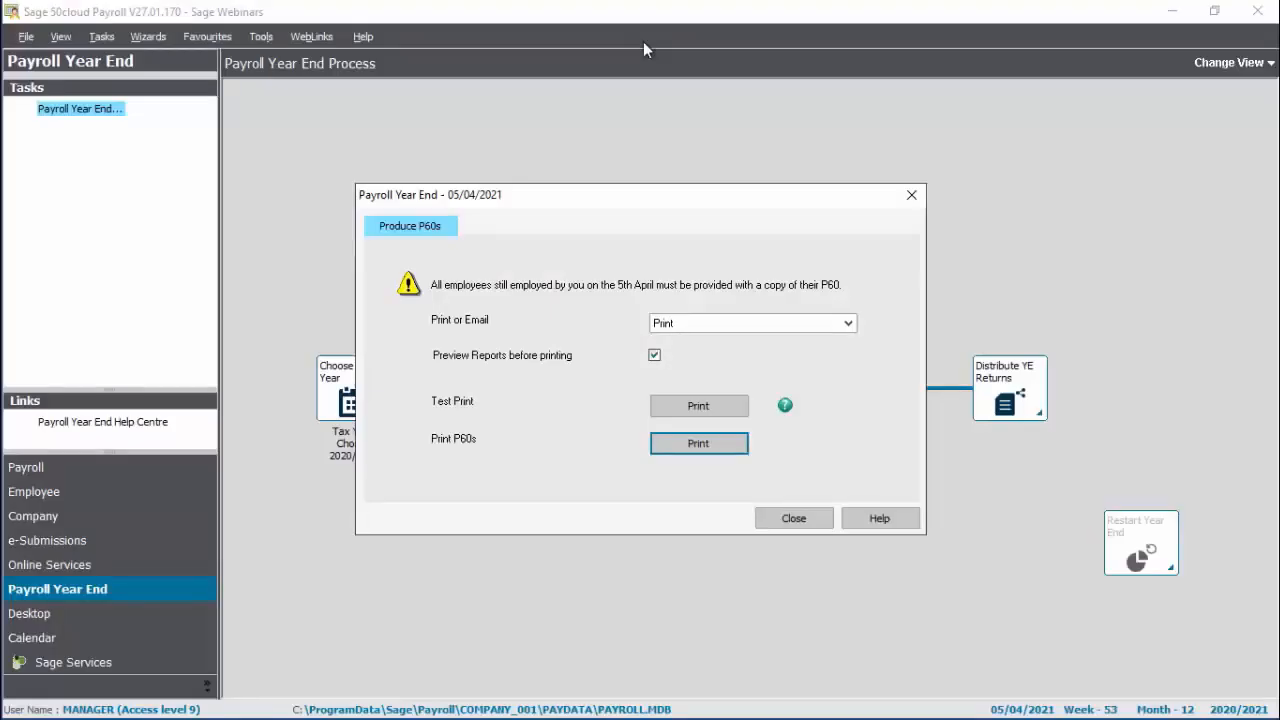
- Switch the P60 output method to Email, mark the P60s as produced, and close the P60 window
{"action": "left_click", "coordinate": [727, 326]}
{"action": "left_click", "coordinate": [712, 353]}
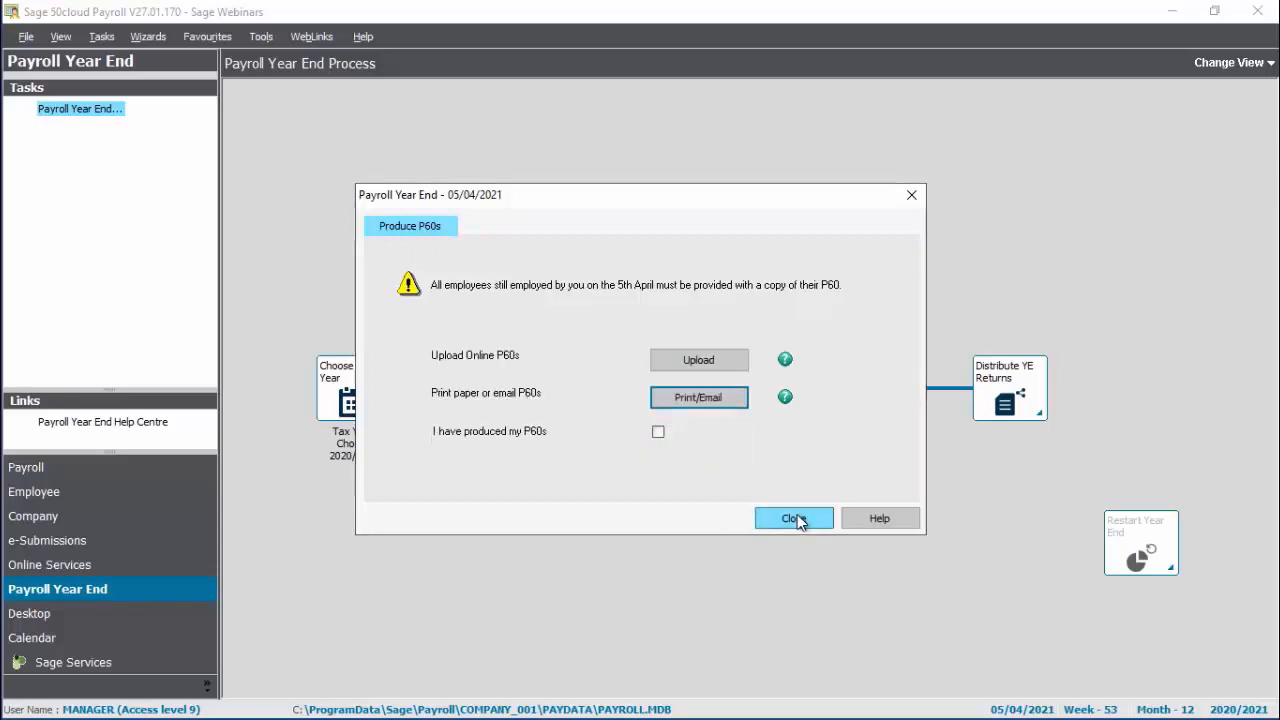
{"action": "left_click", "coordinate": [657, 433]}
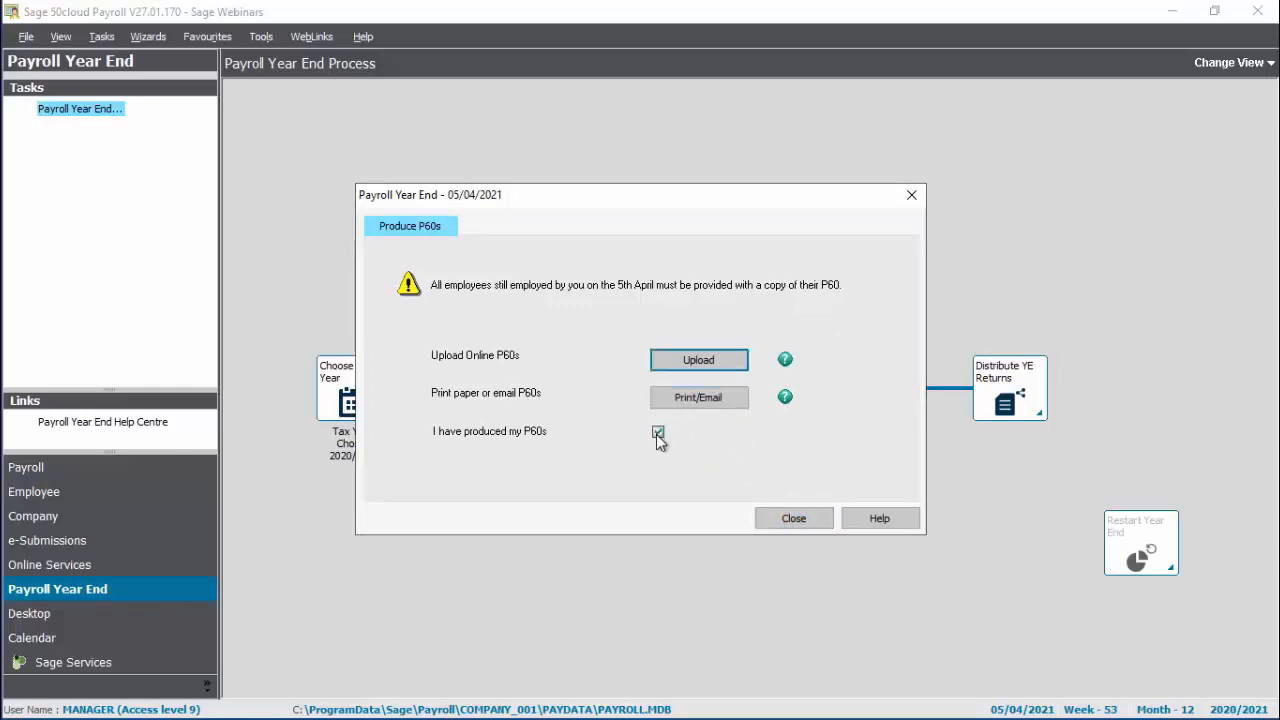
{"action": "left_click", "coordinate": [791, 518]}
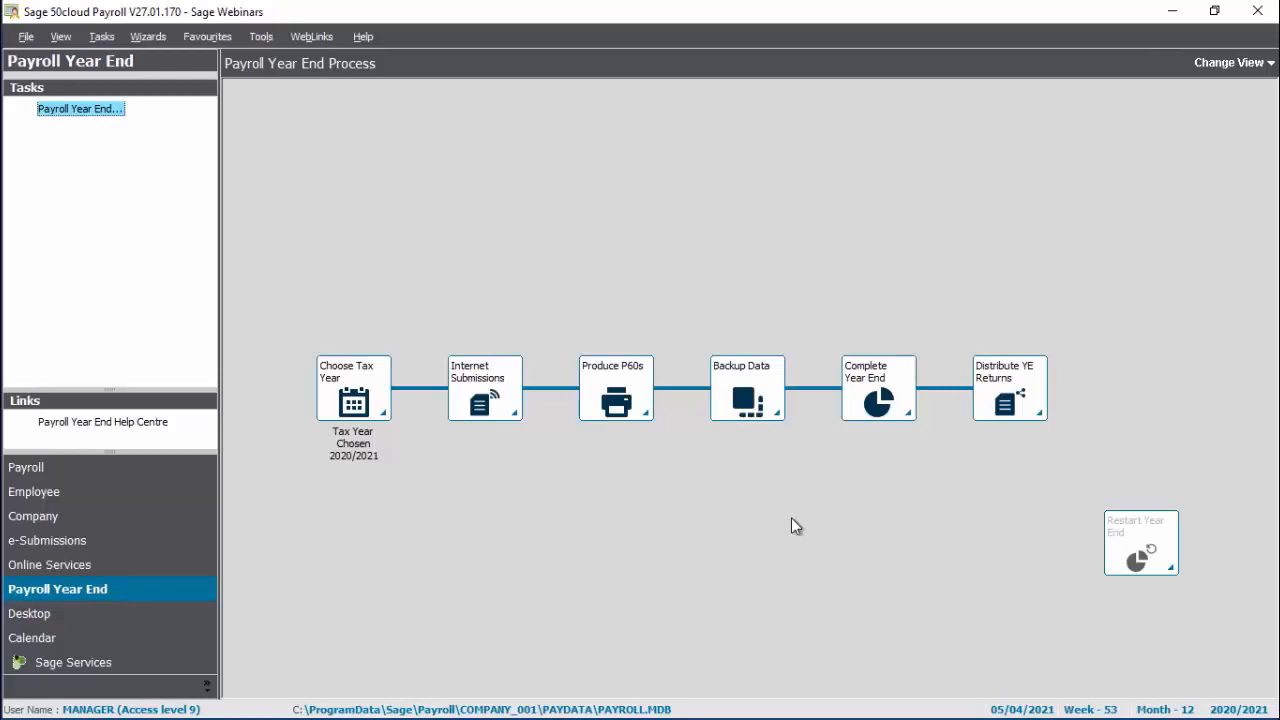
- Back up the payroll data to the Documents folder as PYE 2021, keeping the preselected file types and the 'Last Known Good' option
{"action": "left_click", "coordinate": [741, 398]}
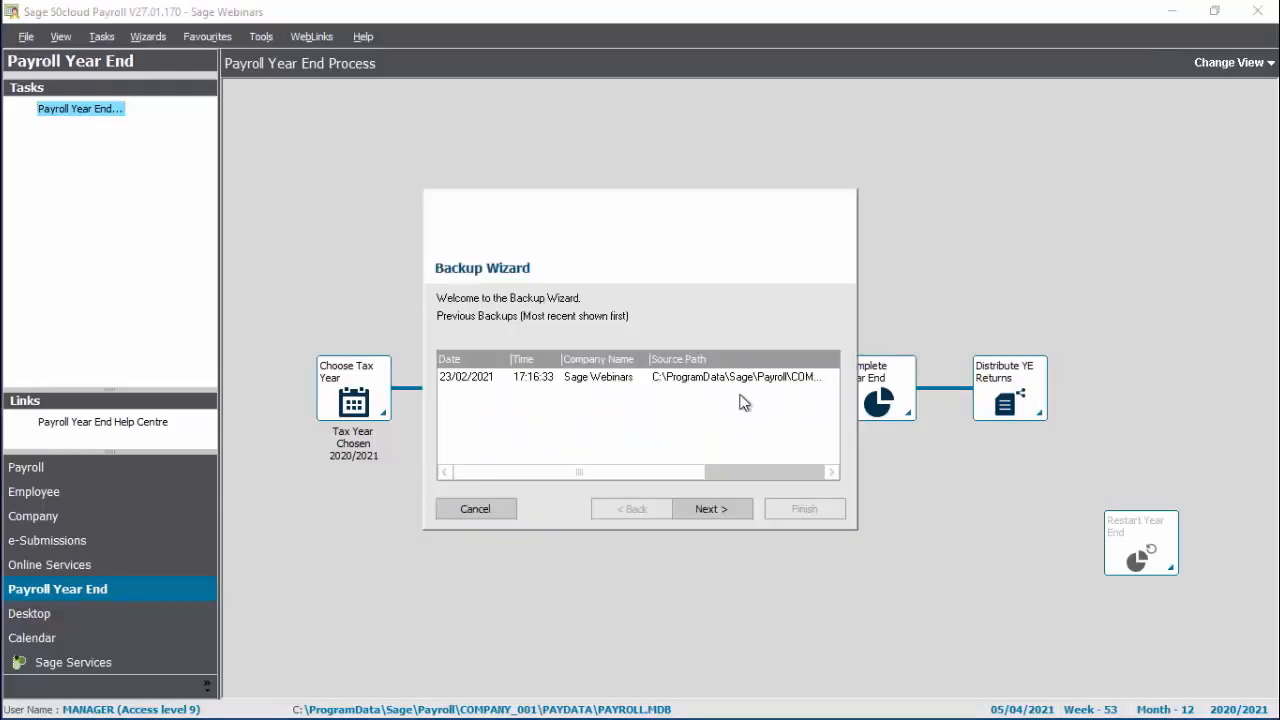
{"action": "left_click", "coordinate": [711, 510]}
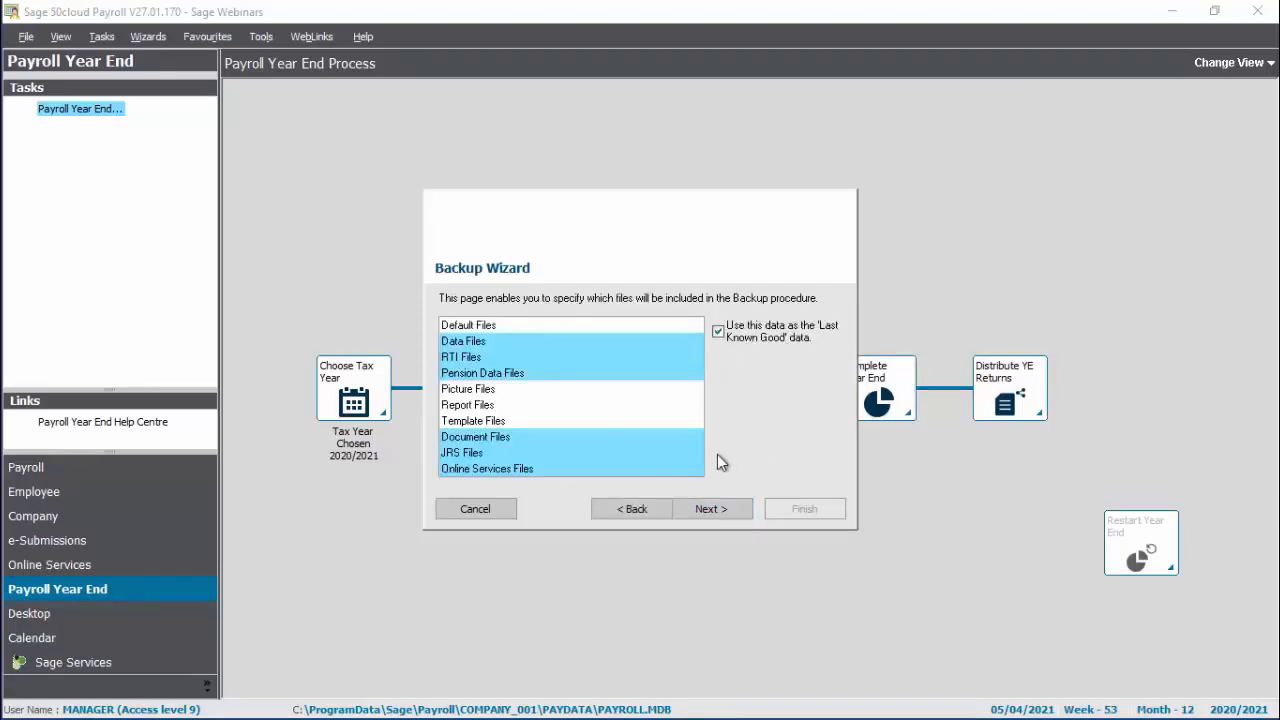
{"action": "left_click", "coordinate": [723, 513]}
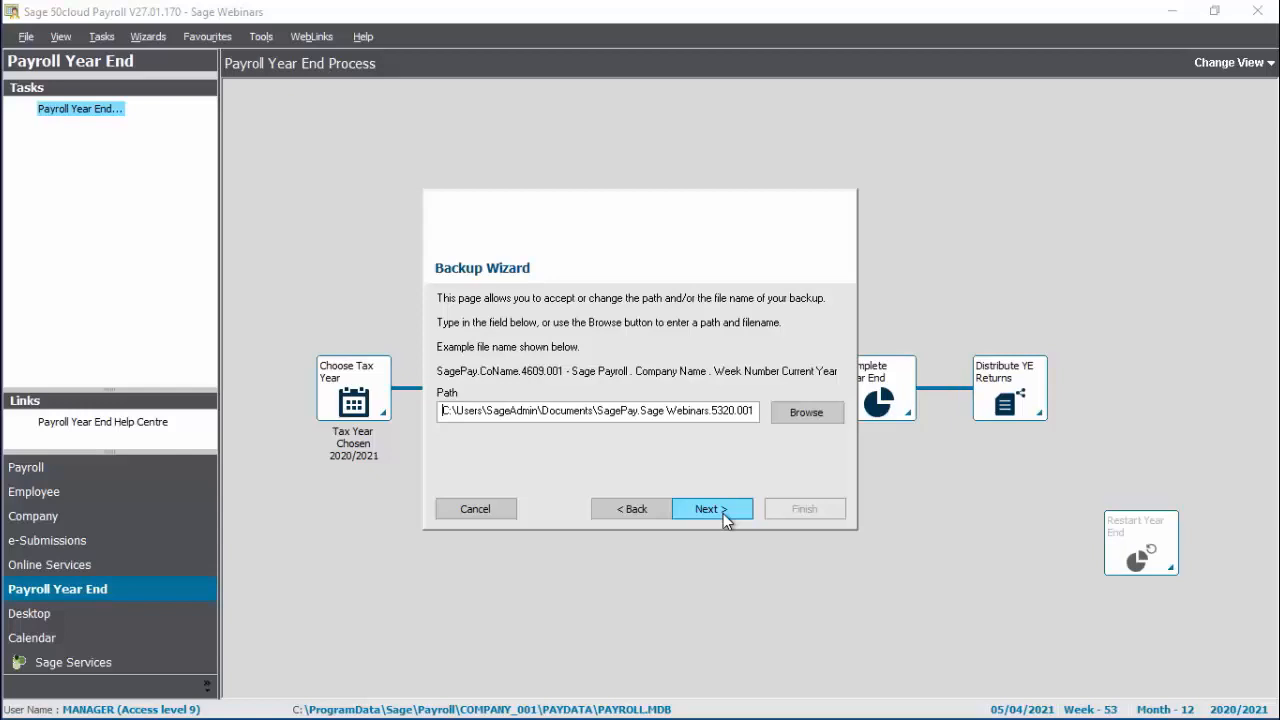
{"action": "left_click", "coordinate": [804, 418]}
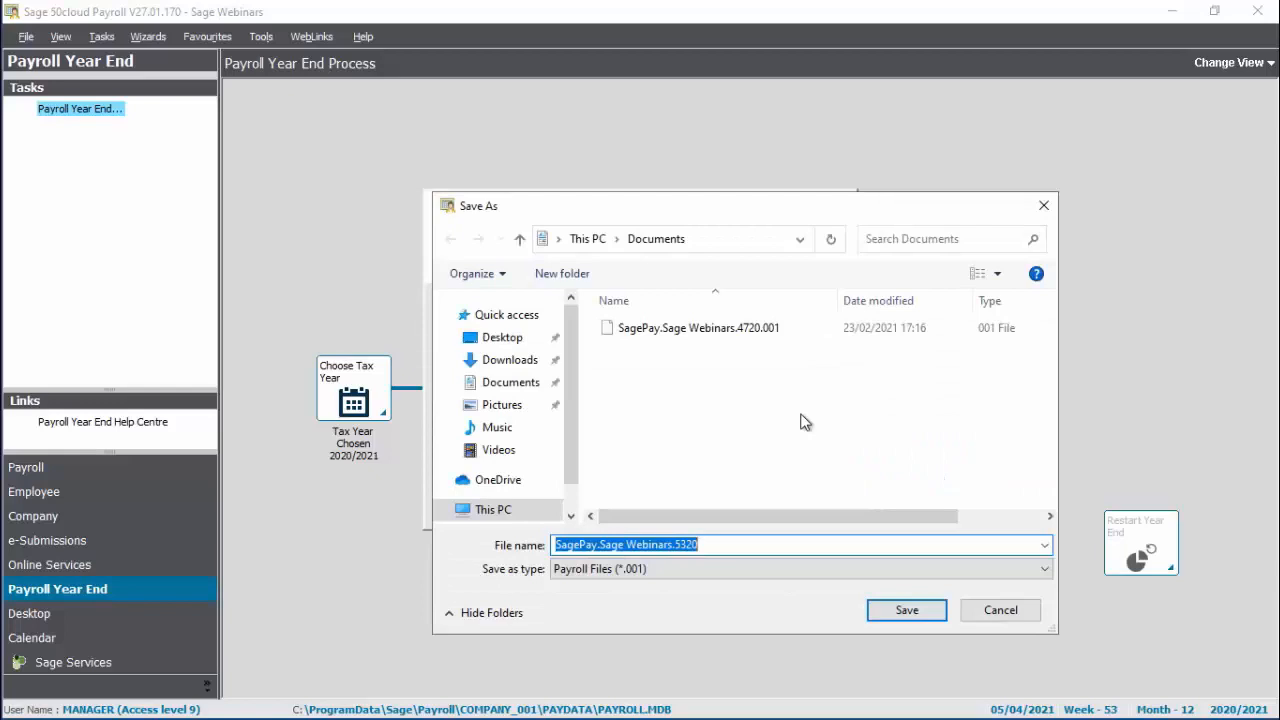
{"action": "type", "text": "PYE"}
{"action": "type", "text": "2021"}
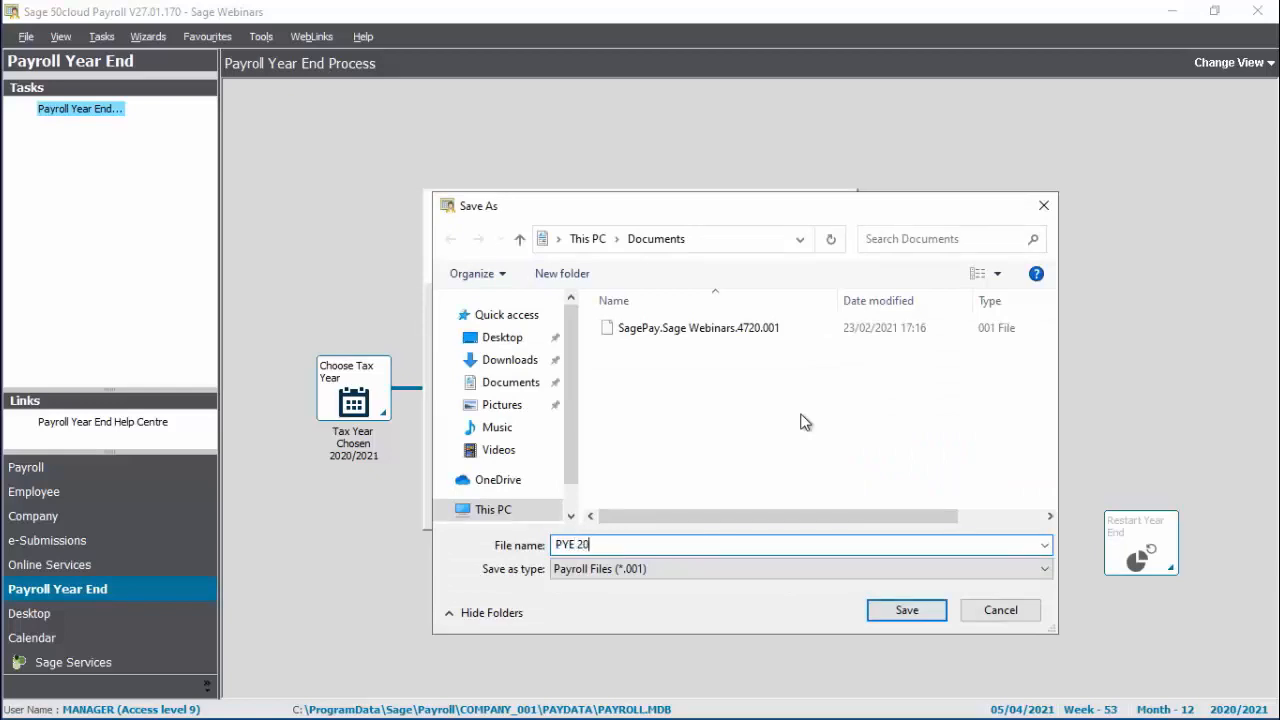
{"action": "left_click", "coordinate": [906, 611]}
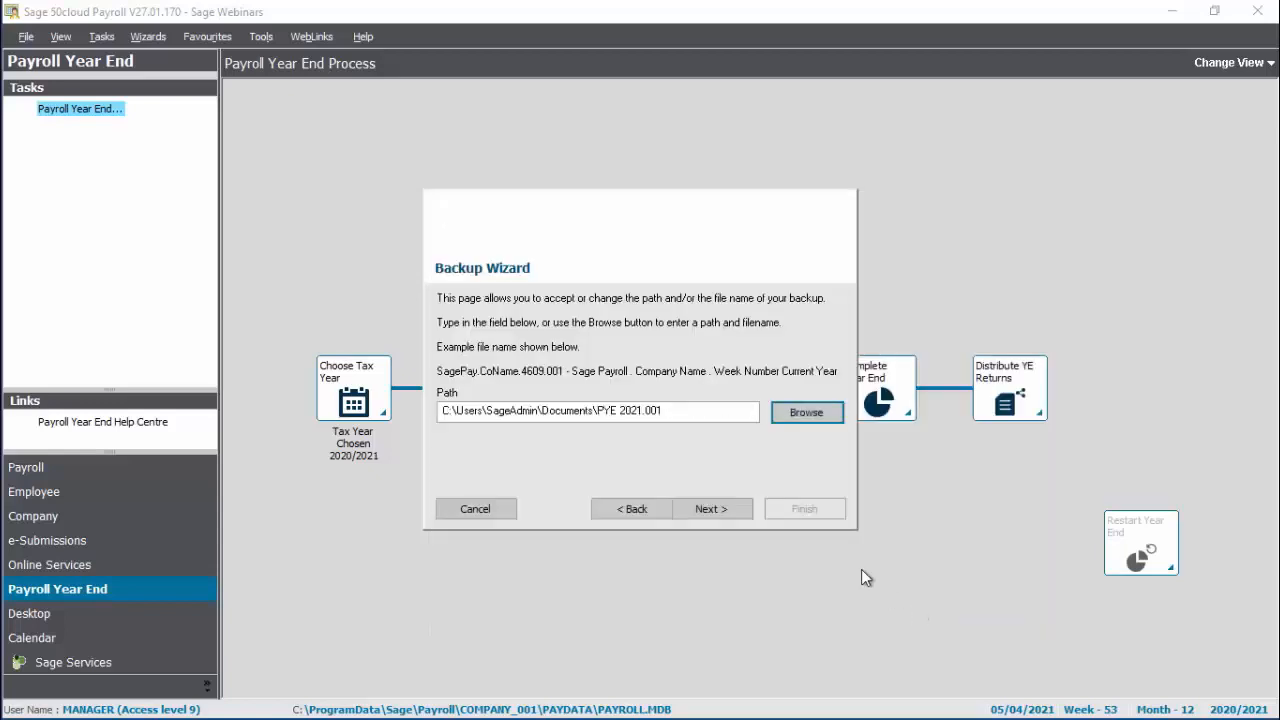
{"action": "left_click", "coordinate": [725, 509]}
{"action": "left_click", "coordinate": [803, 510]}
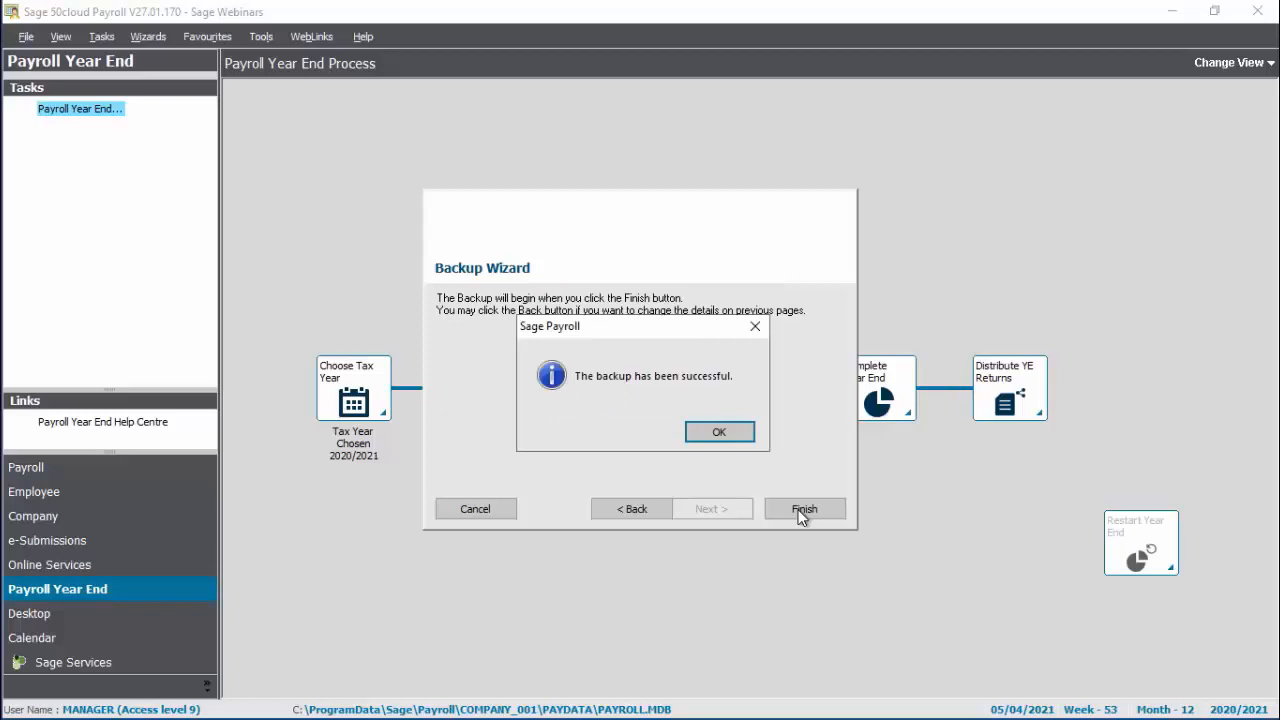
{"action": "left_click", "coordinate": [717, 437]}
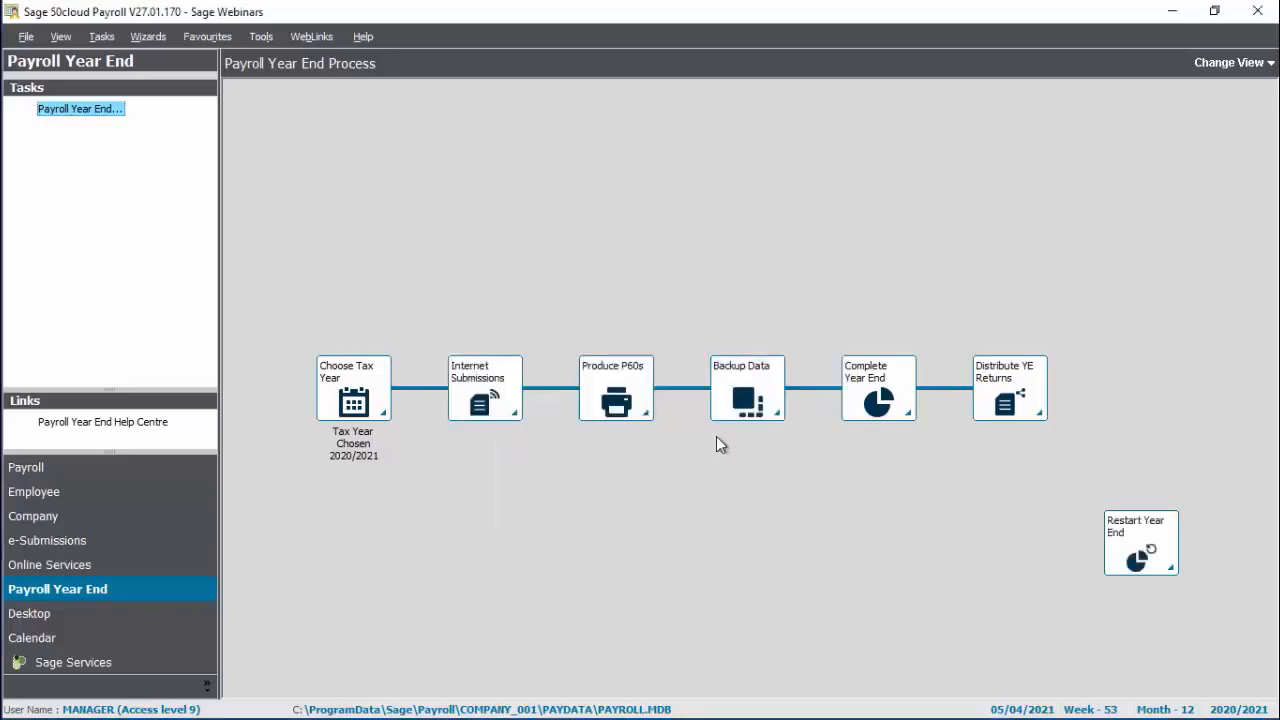
- Complete the 2020/2021 tax year end without updating mileage records from the mileage log, and review the year end returns distribution notice
{"action": "left_click", "coordinate": [877, 401]}
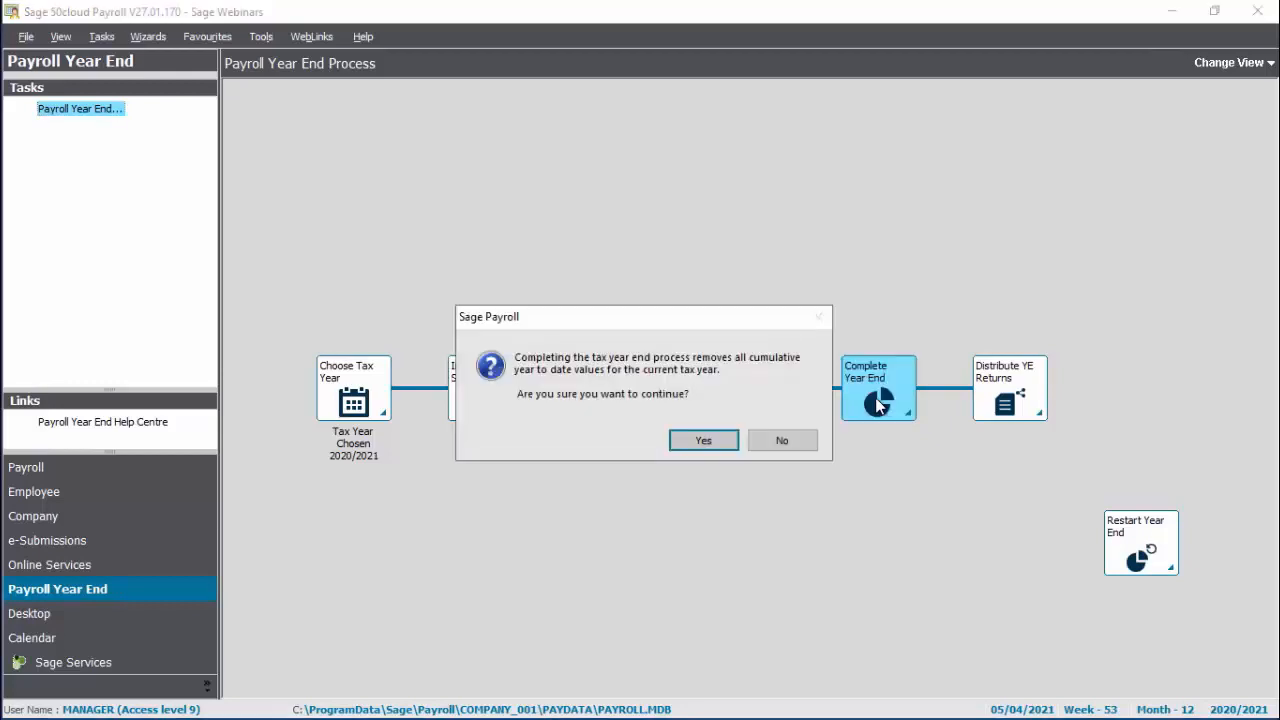
{"action": "left_click", "coordinate": [702, 441]}
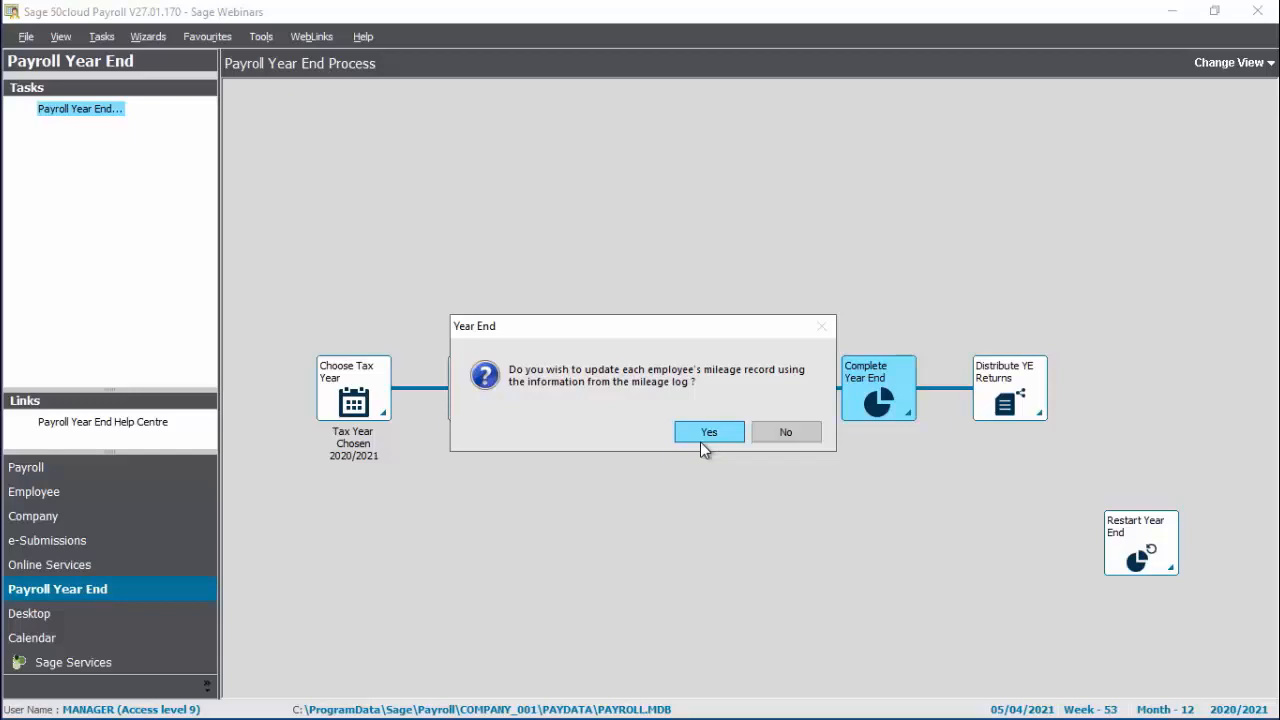
{"action": "left_click", "coordinate": [779, 434]}
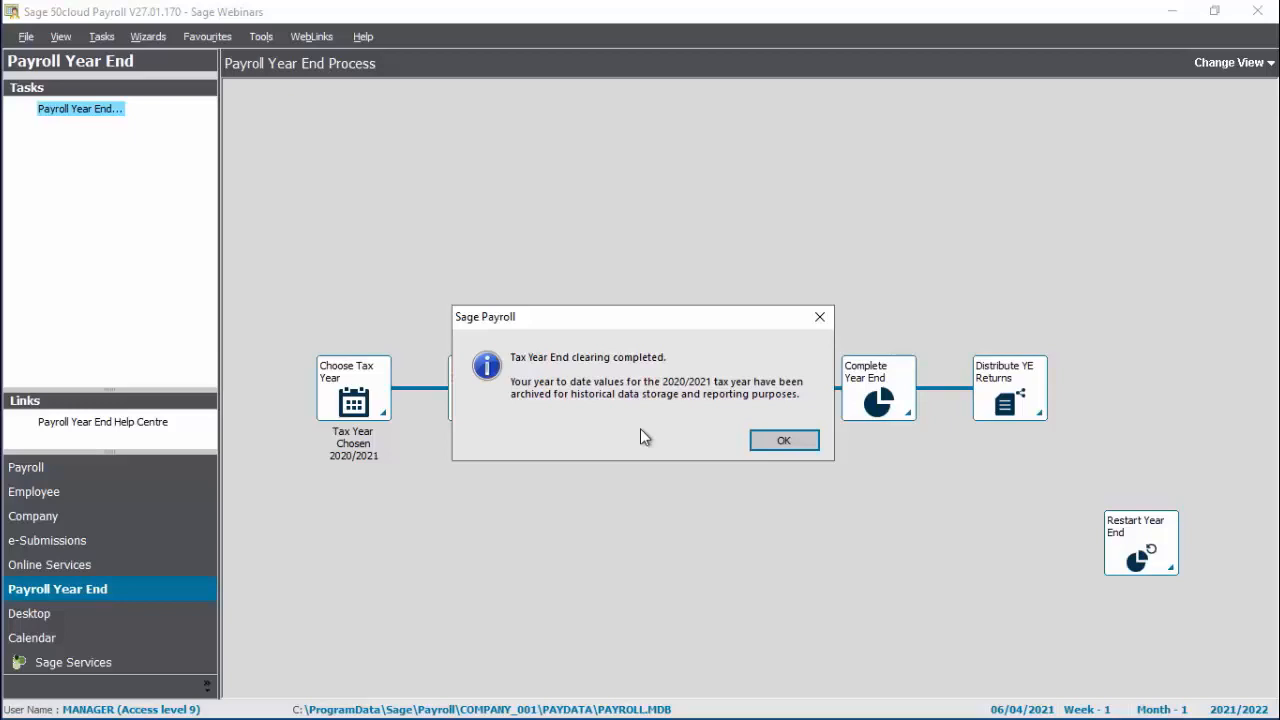
{"action": "left_click", "coordinate": [757, 446]}
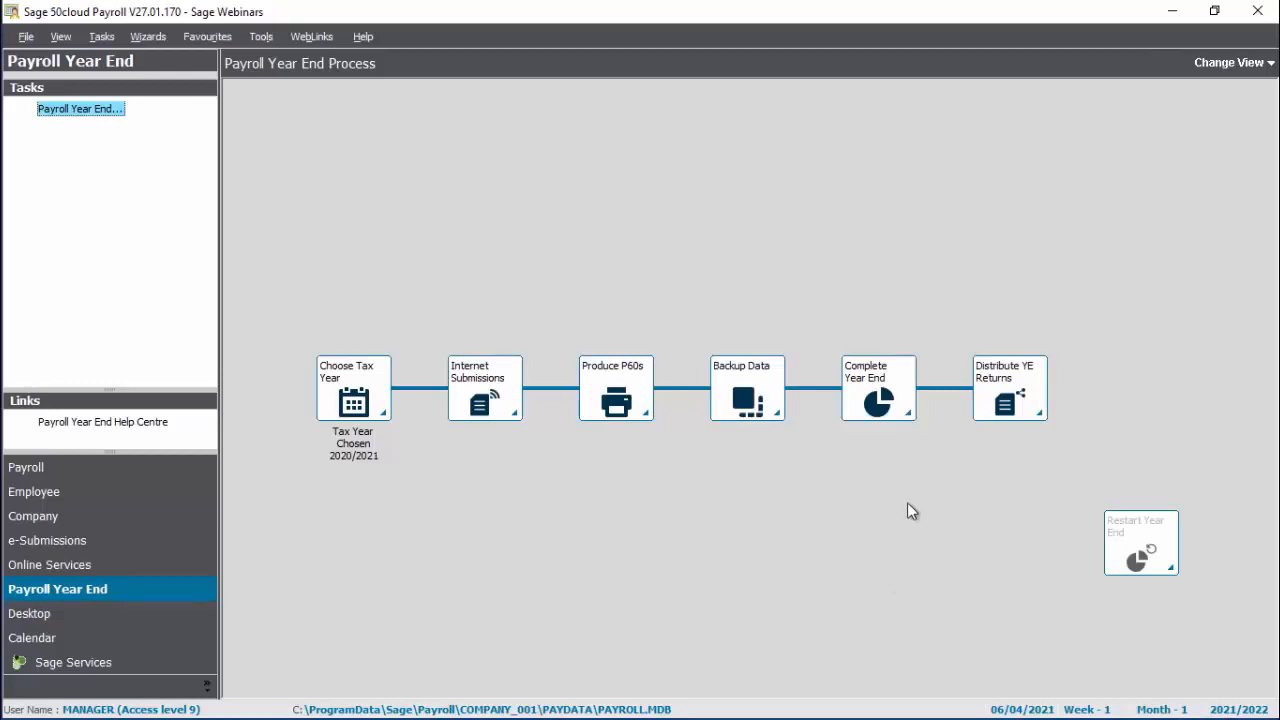
{"action": "left_click", "coordinate": [1016, 397]}
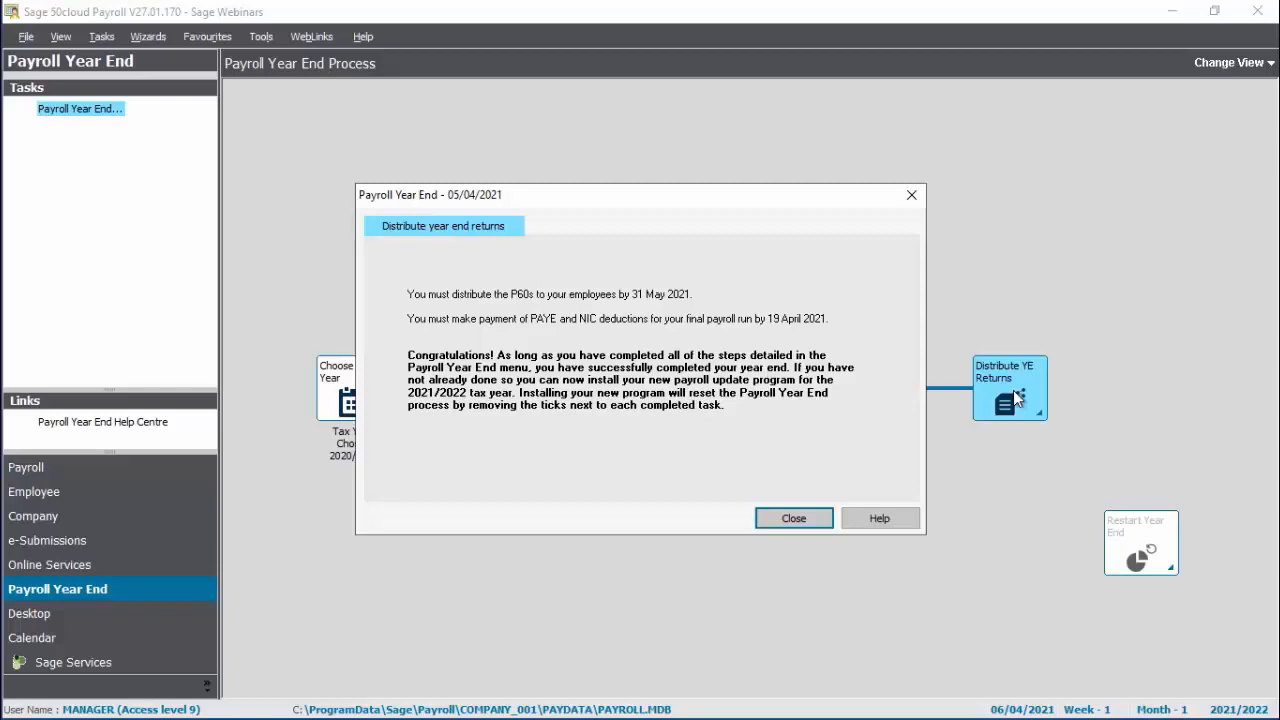
{"action": "left_click", "coordinate": [789, 514]}
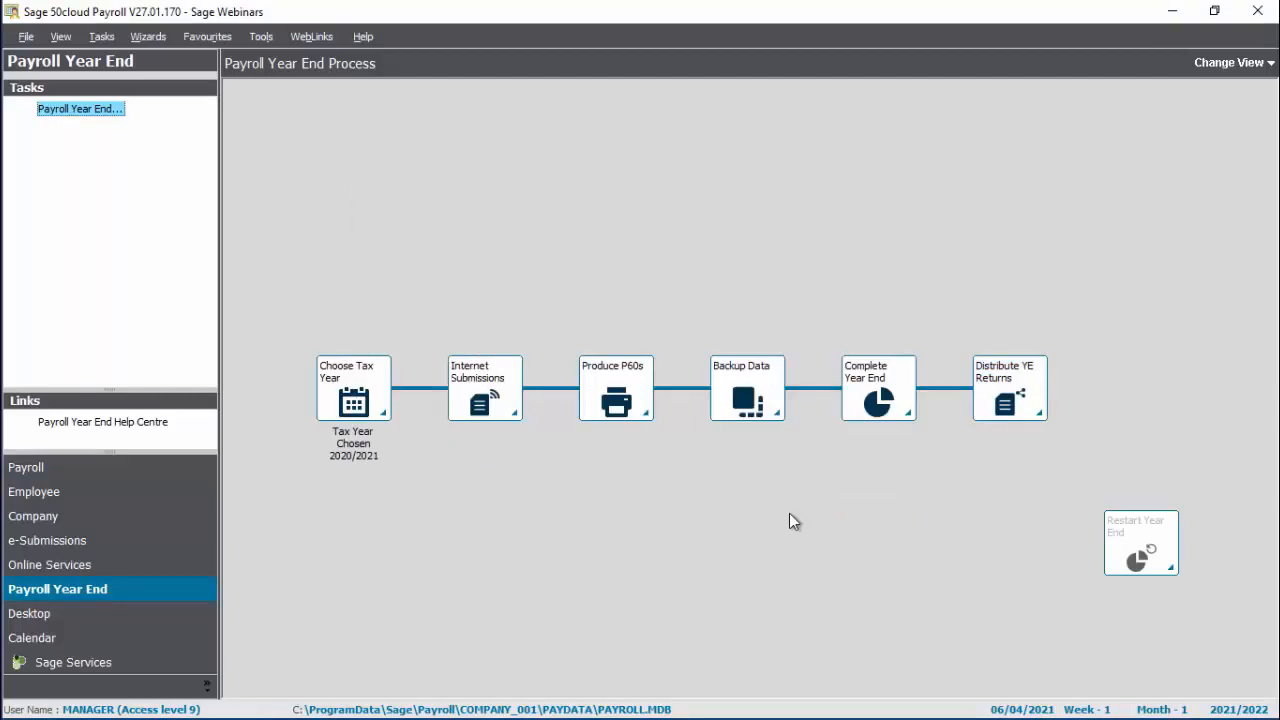
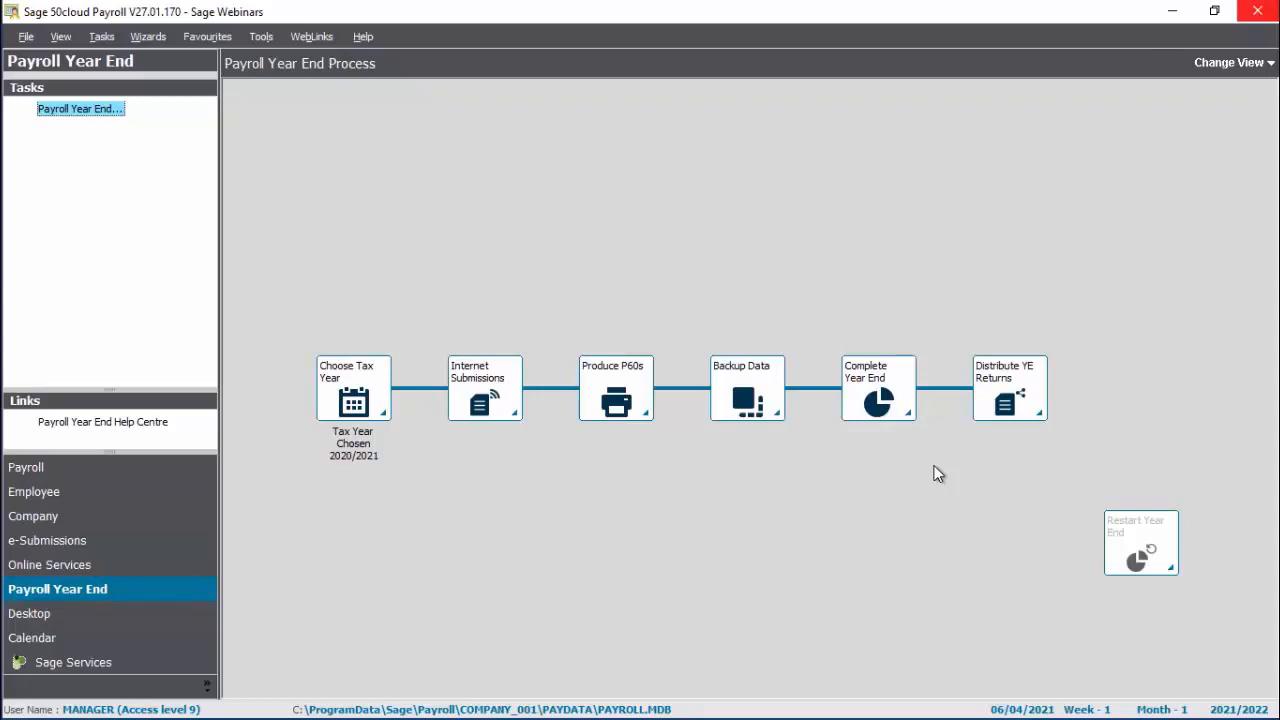
- Switch to the Payroll process and confirm 06/04/2021 as the process date for the new tax year
{"action": "left_click", "coordinate": [63, 467]}
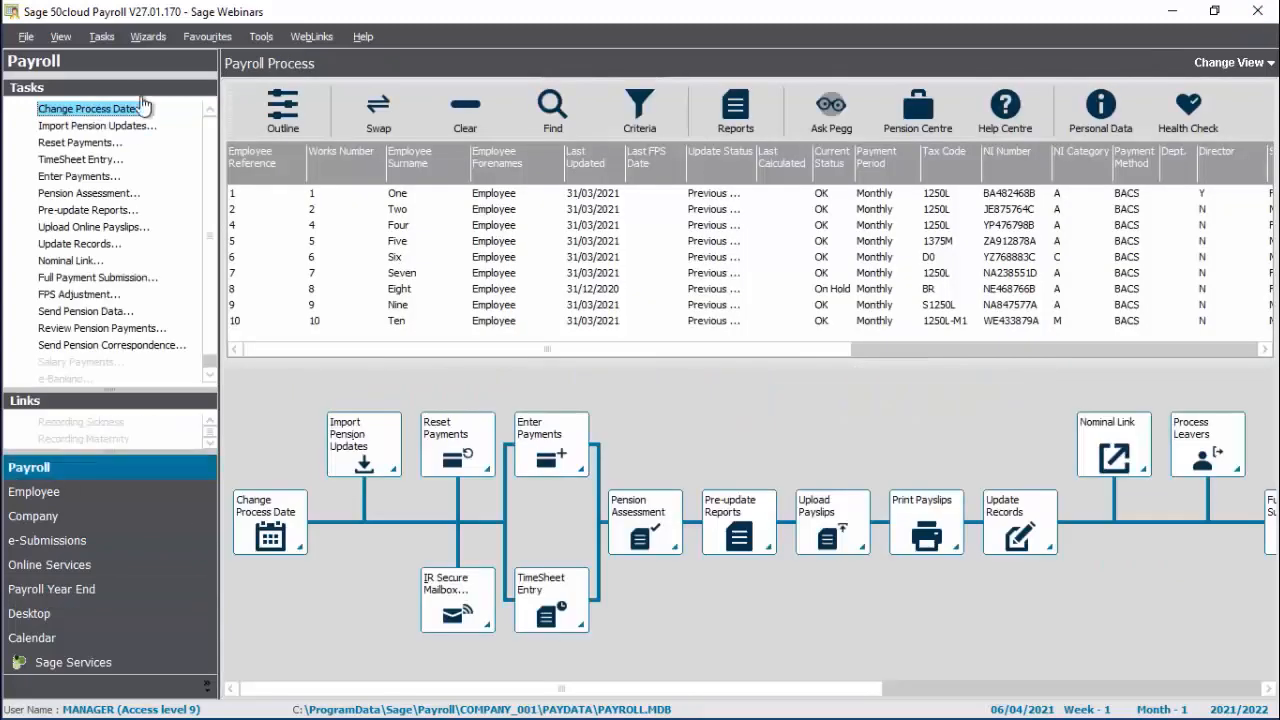
{"action": "left_click", "coordinate": [100, 112]}
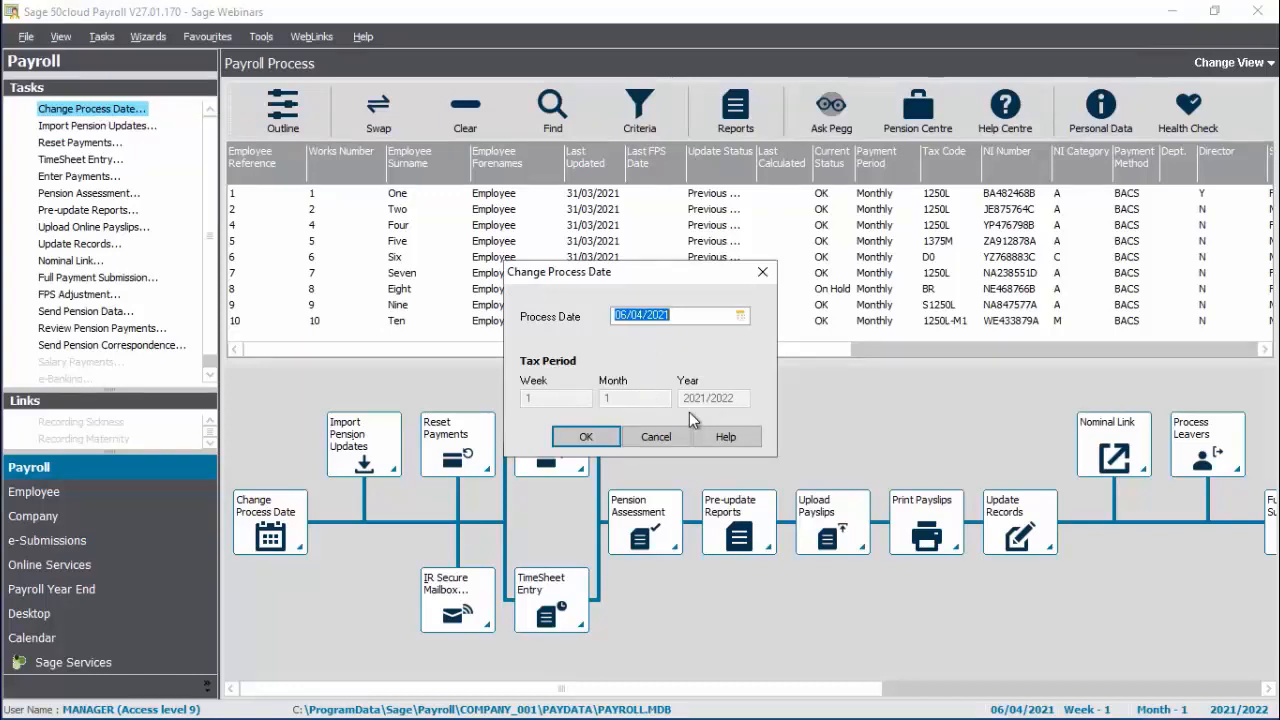
{"action": "left_click", "coordinate": [586, 437]}
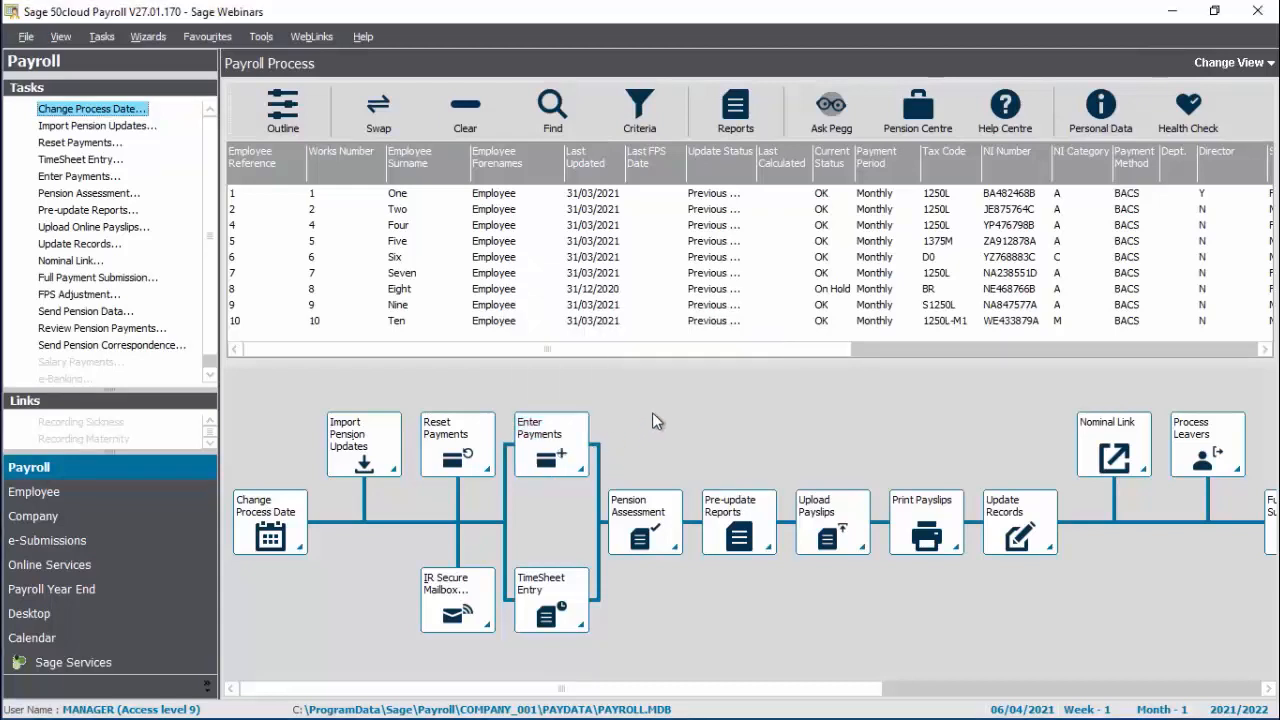
- Show the Employee List view and apply the employee criteria with historical leavers excluded
{"action": "left_click", "coordinate": [1224, 63]}
{"action": "left_click", "coordinate": [1213, 85]}
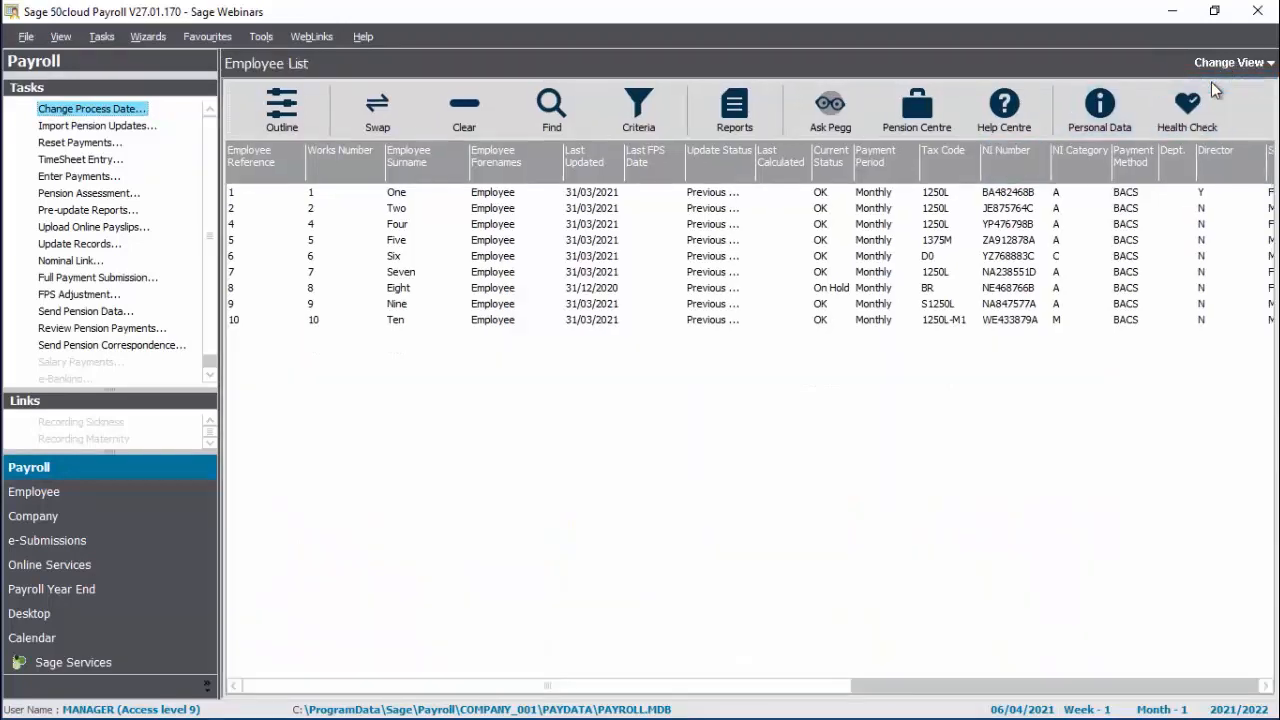
{"action": "left_click", "coordinate": [634, 108]}
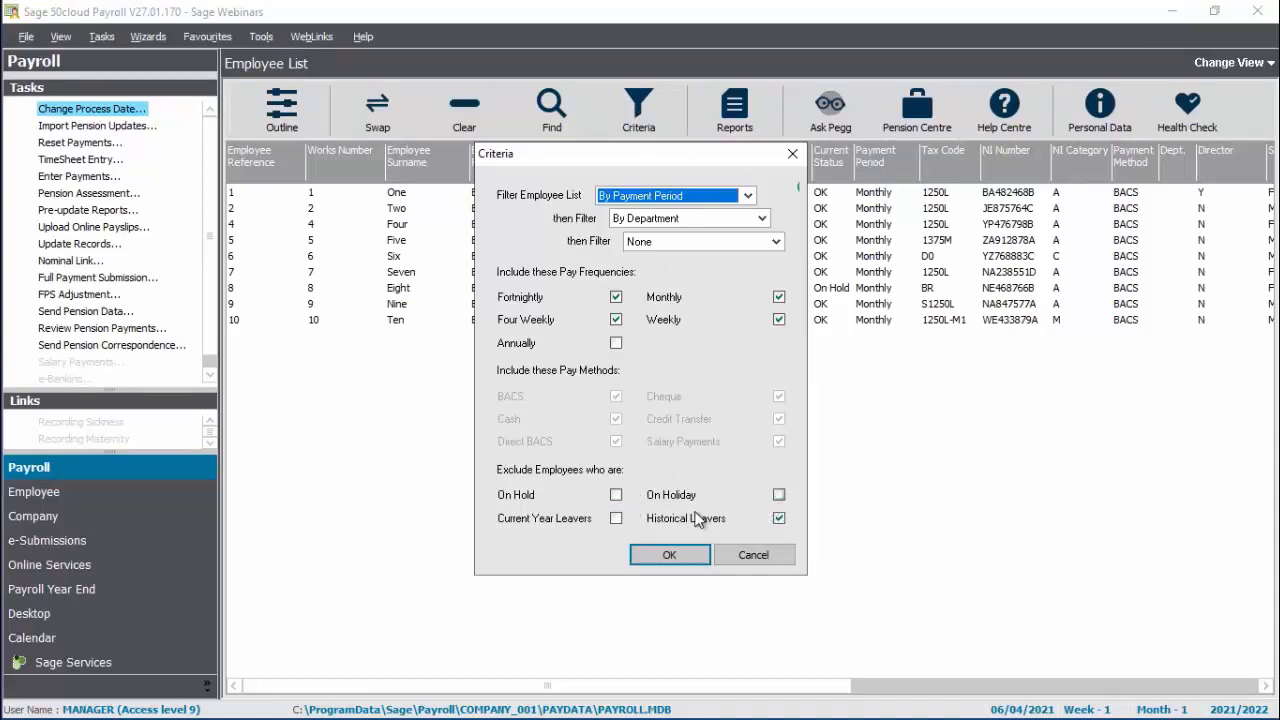
{"action": "left_click", "coordinate": [675, 555]}
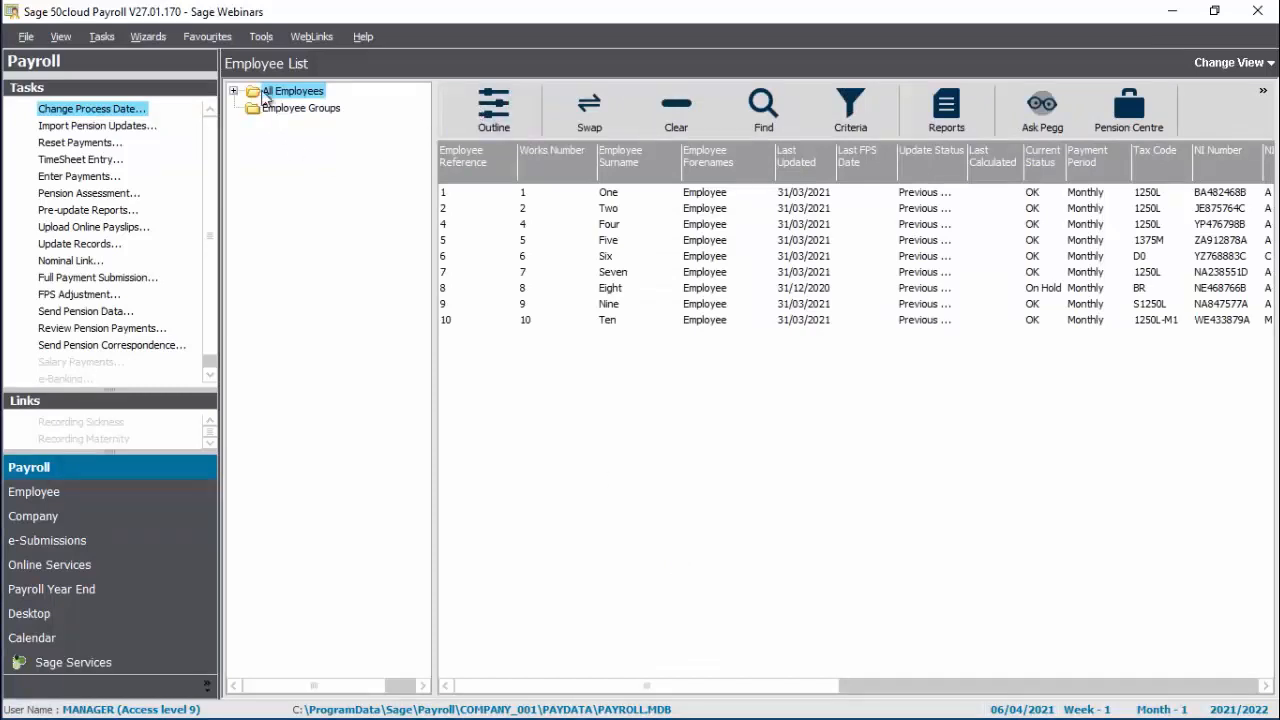
- Display all employees, clear any existing selection and select every employee in the list
{"action": "left_click", "coordinate": [267, 91]}
{"action": "left_click", "coordinate": [489, 116]}
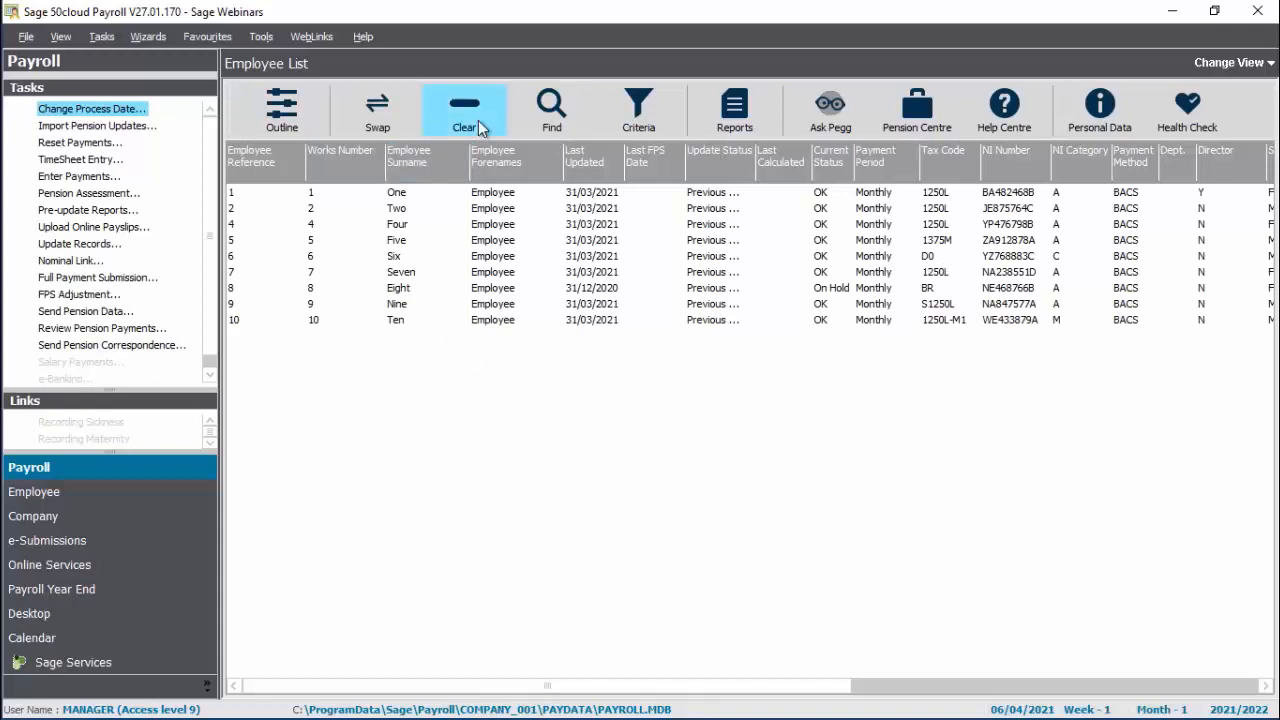
{"action": "left_click", "coordinate": [372, 117]}
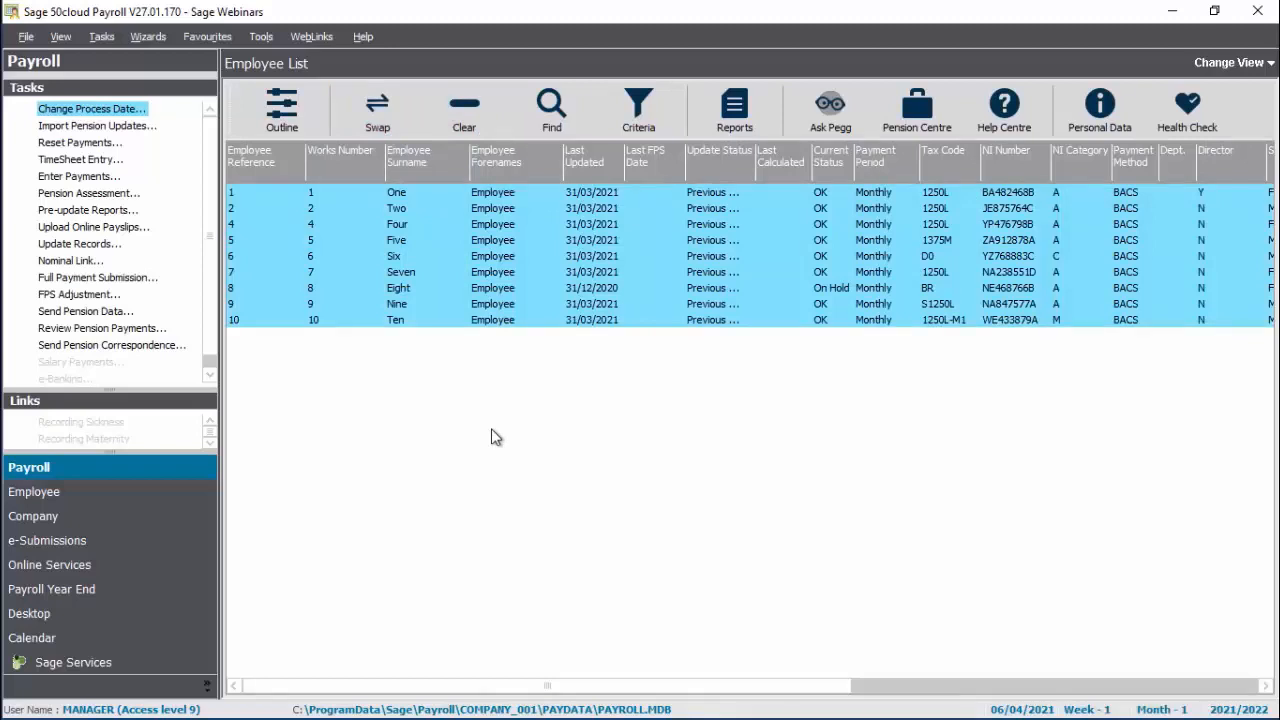
- Globally increase the selected employees' tax codes with suffix L by 7, effective 06/04/2021, without overwriting existing codes of the same date
{"action": "left_click", "coordinate": [107, 44]}
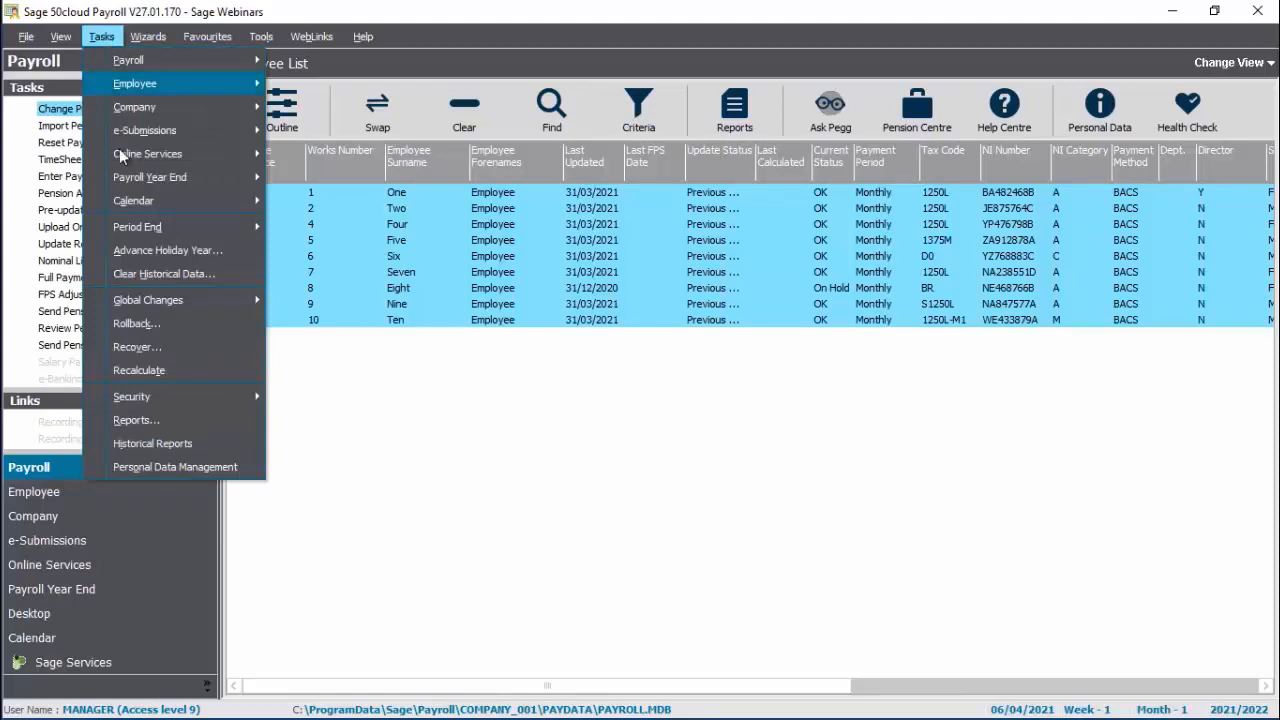
{"action": "mouse_move", "coordinate": [175, 308]}
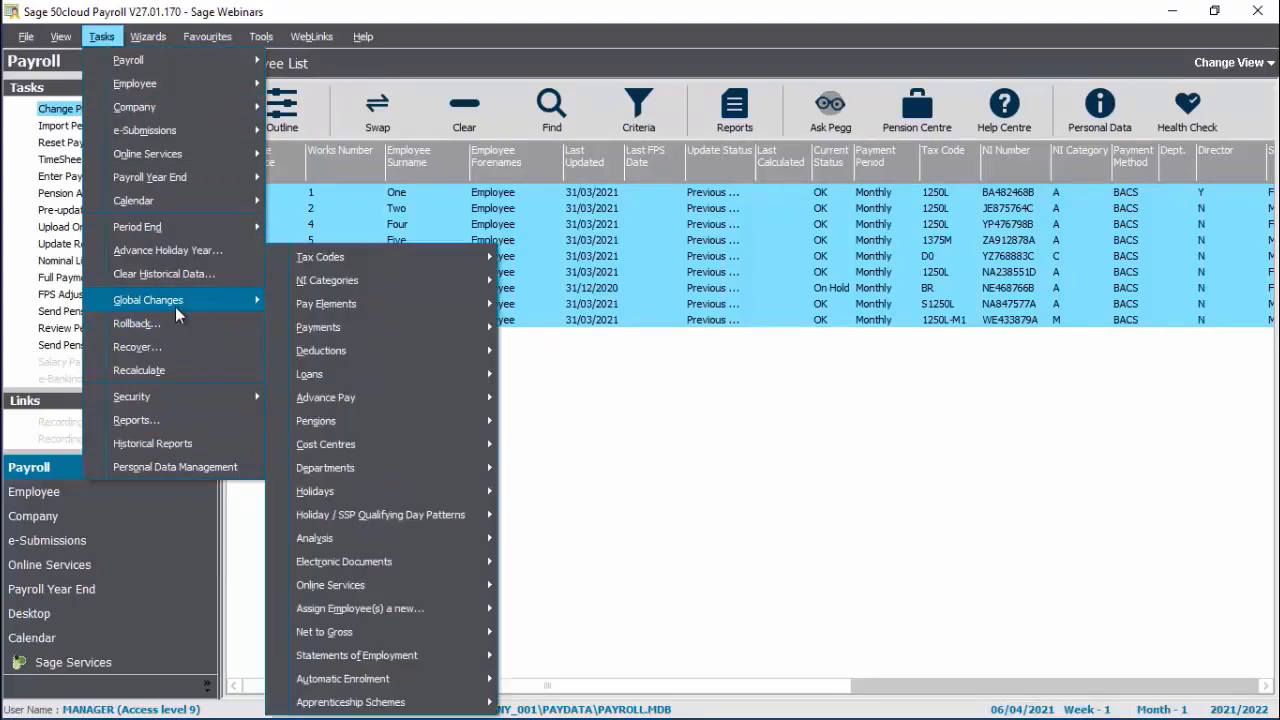
{"action": "mouse_move", "coordinate": [408, 257]}
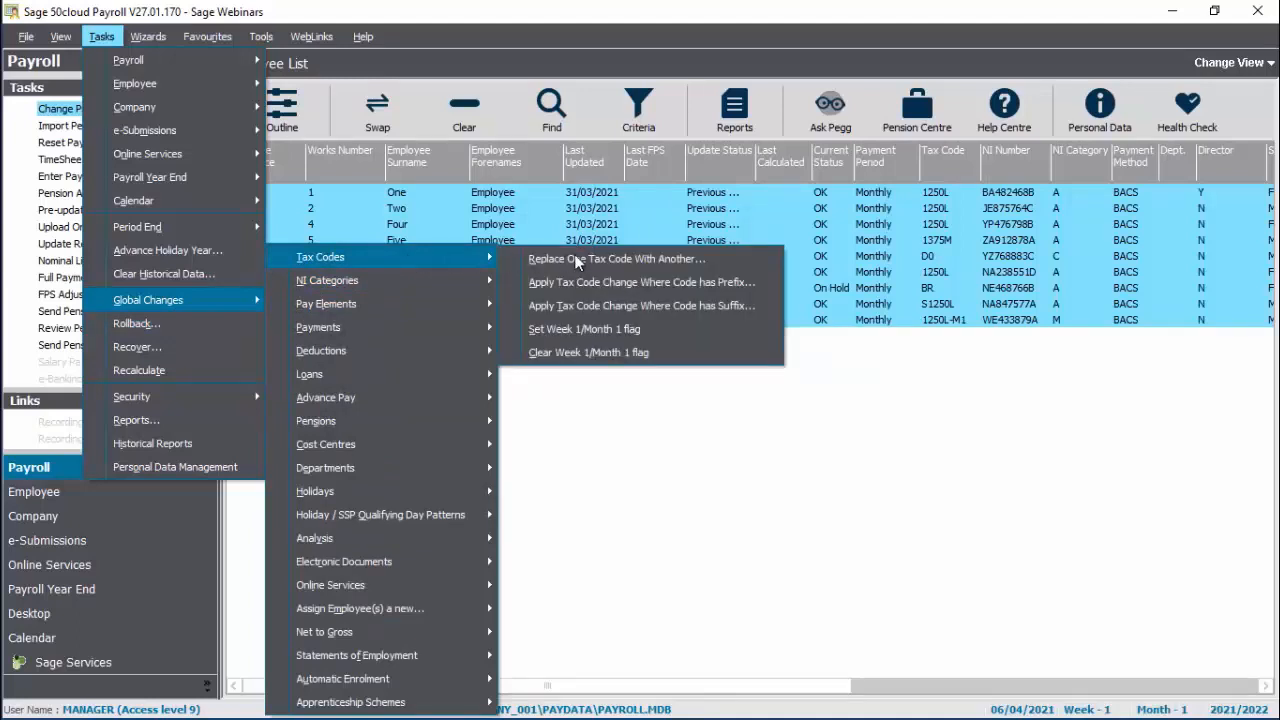
{"action": "left_click", "coordinate": [648, 306]}
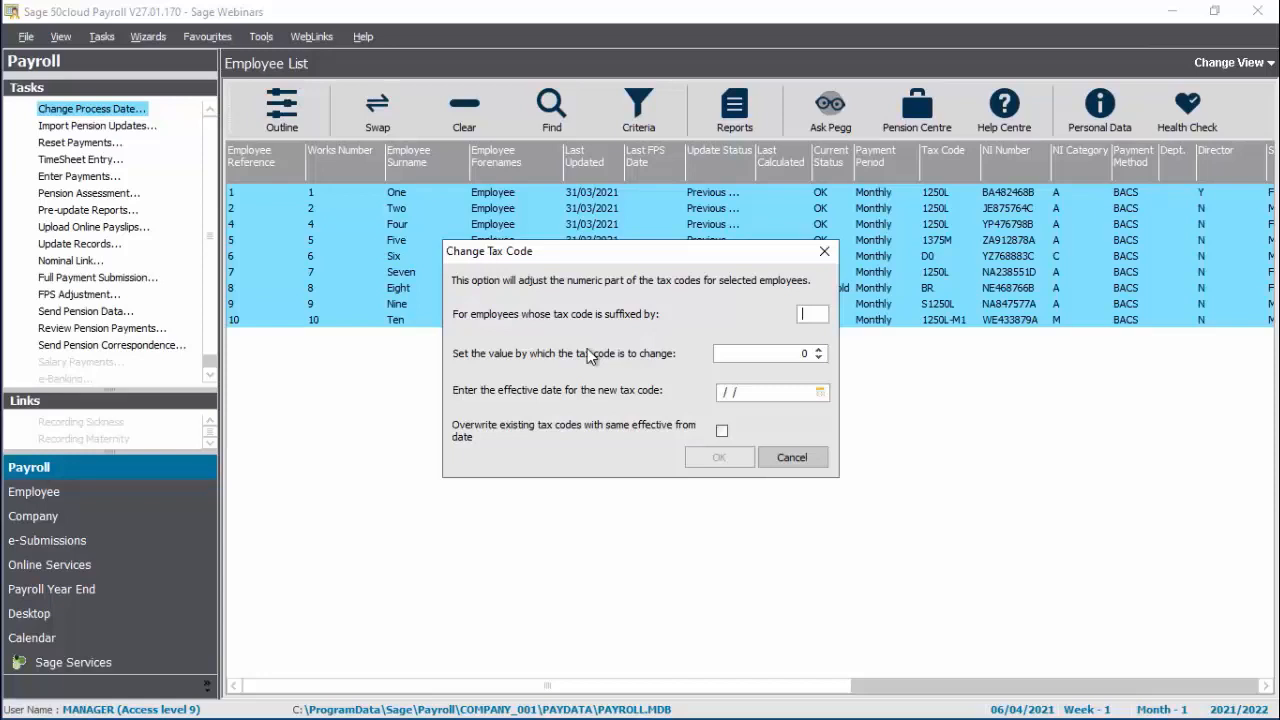
{"action": "type", "text": "L"}
{"action": "key", "text": "Tab"}
{"action": "type", "text": "7"}
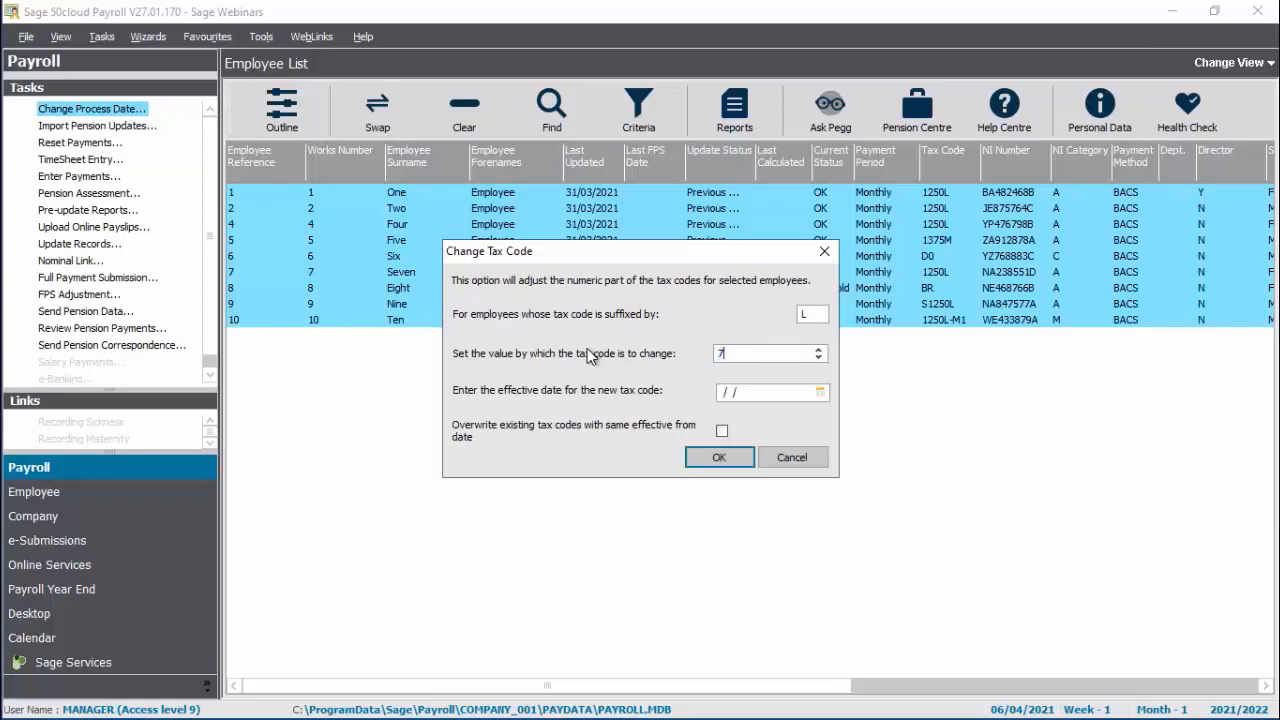
{"action": "key", "text": "Tab"}
{"action": "type", "text": "06/04/2021"}
{"action": "key", "text": "Tab"}
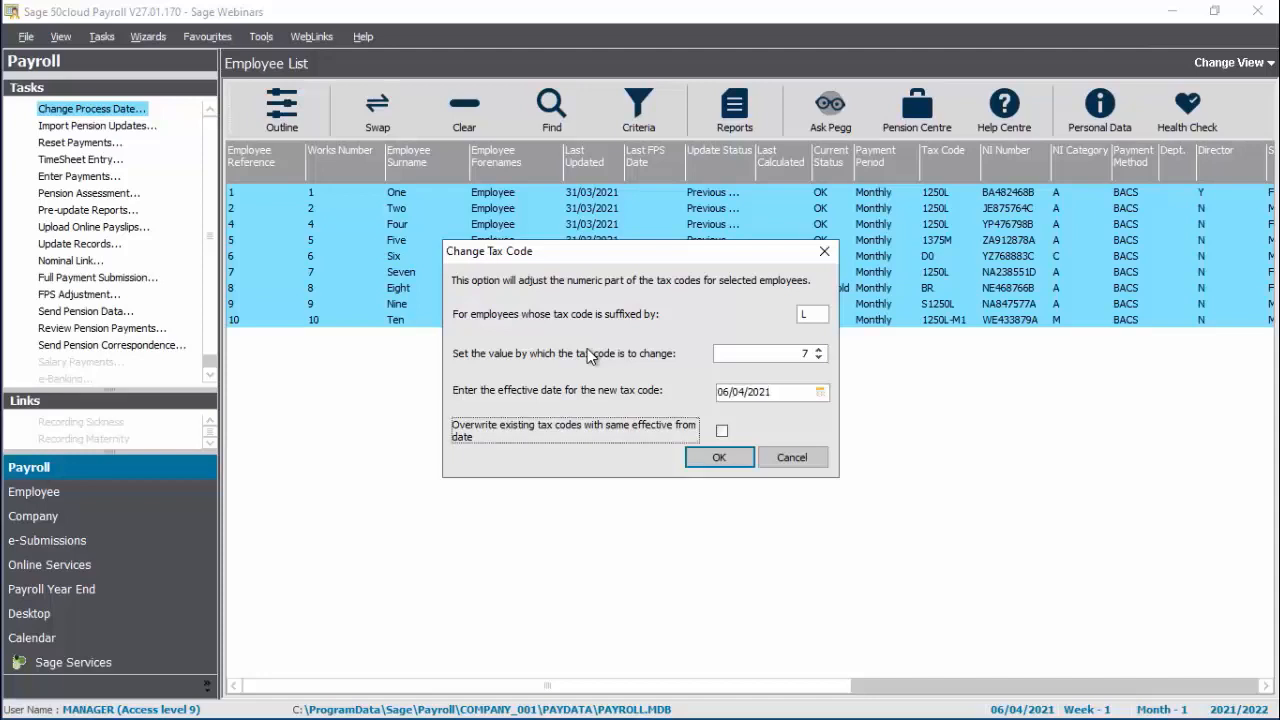
{"action": "key", "text": "Tab"}
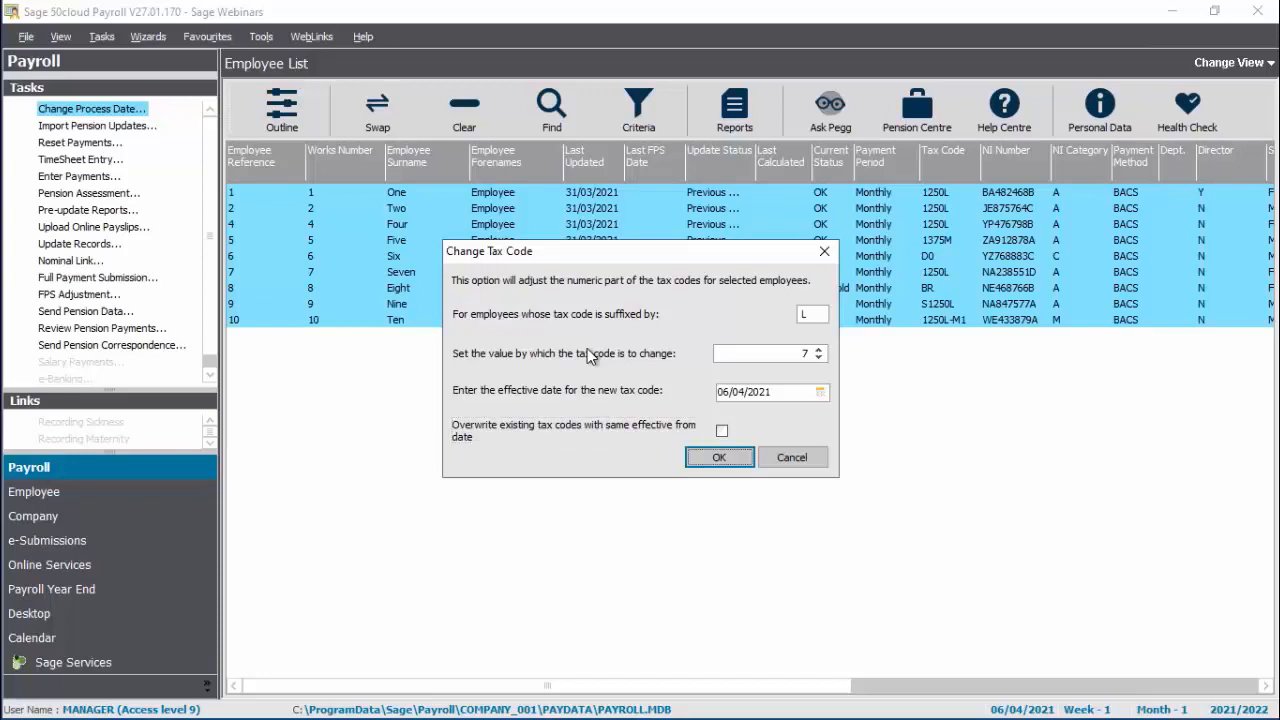
{"action": "left_click", "coordinate": [714, 460]}
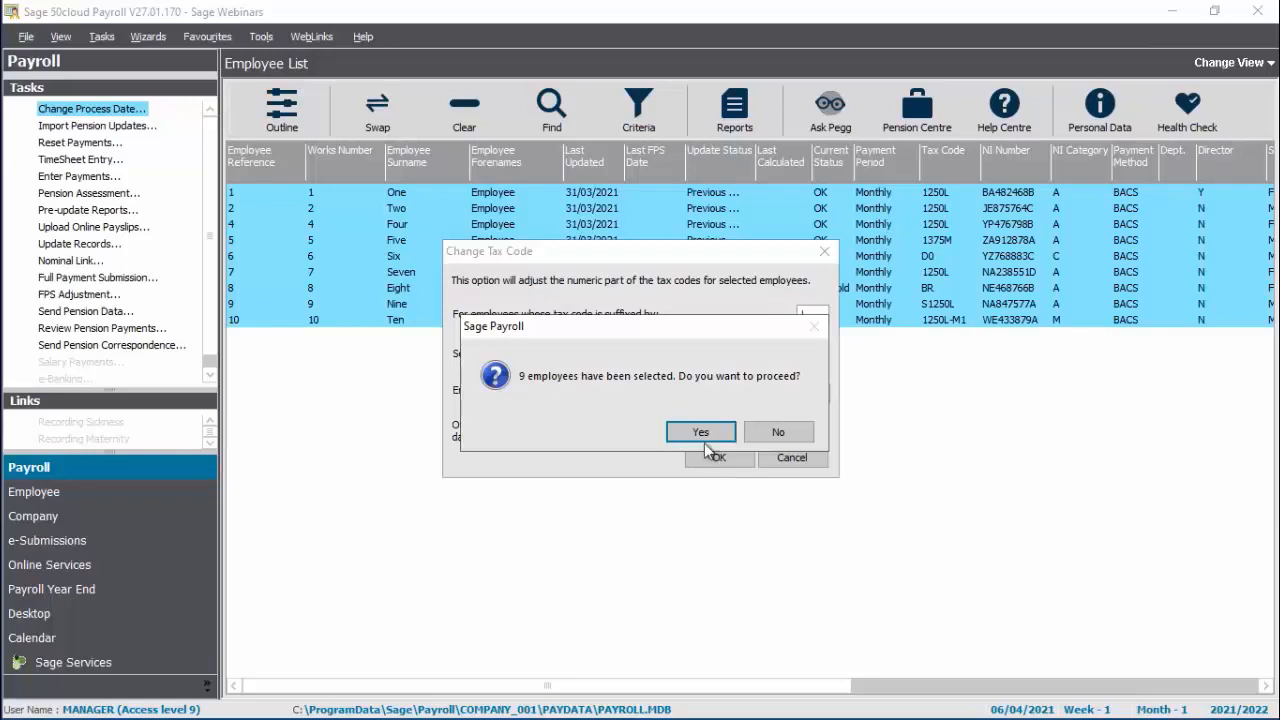
{"action": "left_click", "coordinate": [699, 434]}
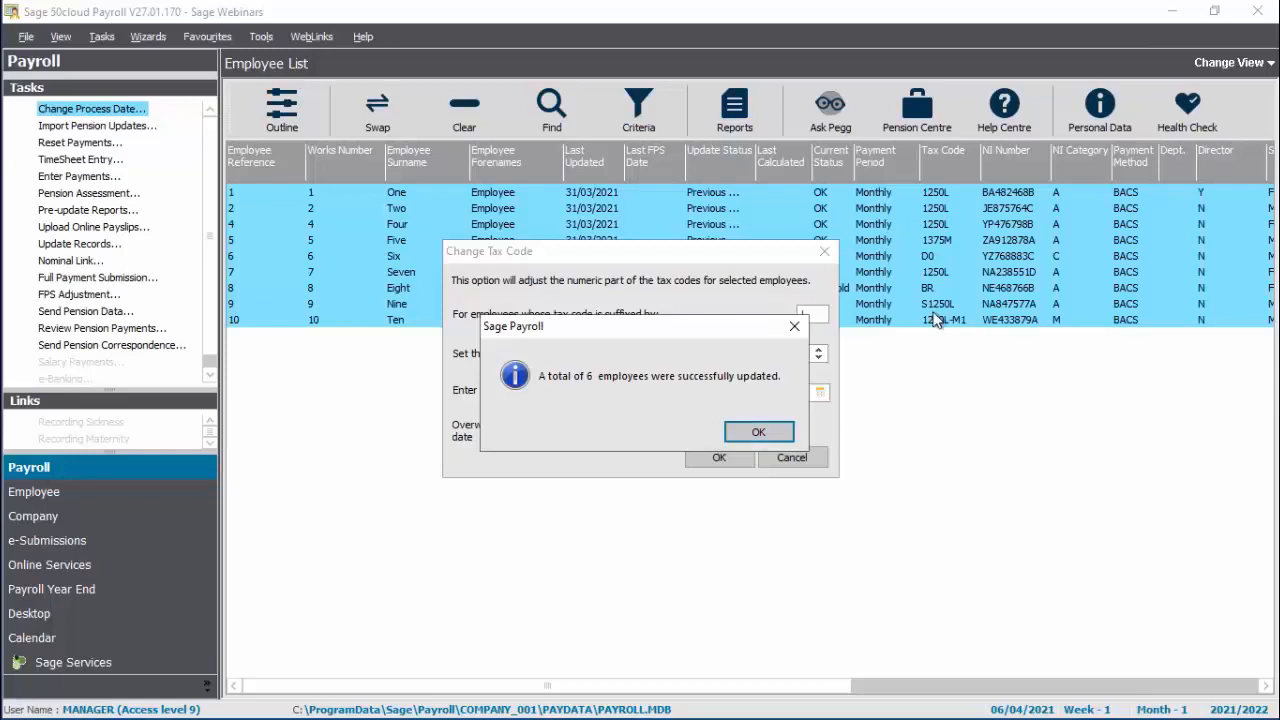
{"action": "left_click", "coordinate": [760, 432]}
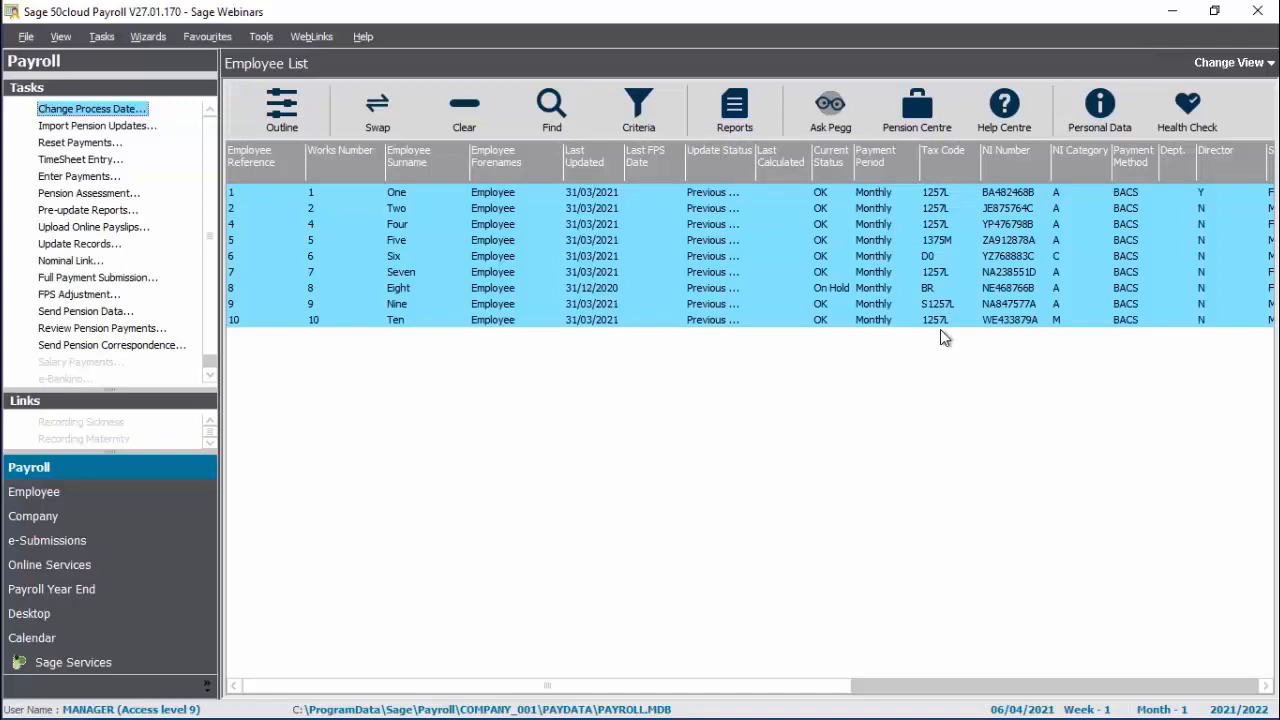
- Globally increase the selected employees' tax codes with suffix M by 8, effective 06/04/2021, without overwriting existing codes of the same date
{"action": "left_click", "coordinate": [101, 36]}
{"action": "mouse_move", "coordinate": [151, 297]}
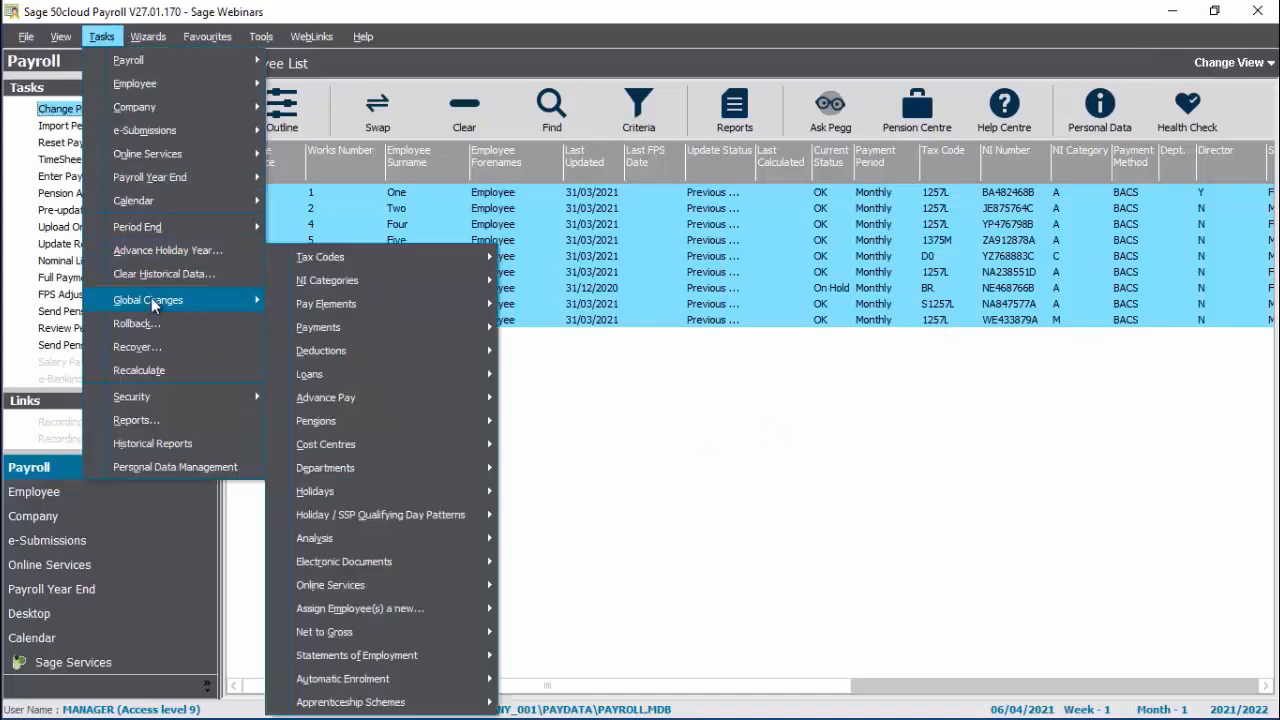
{"action": "mouse_move", "coordinate": [375, 258]}
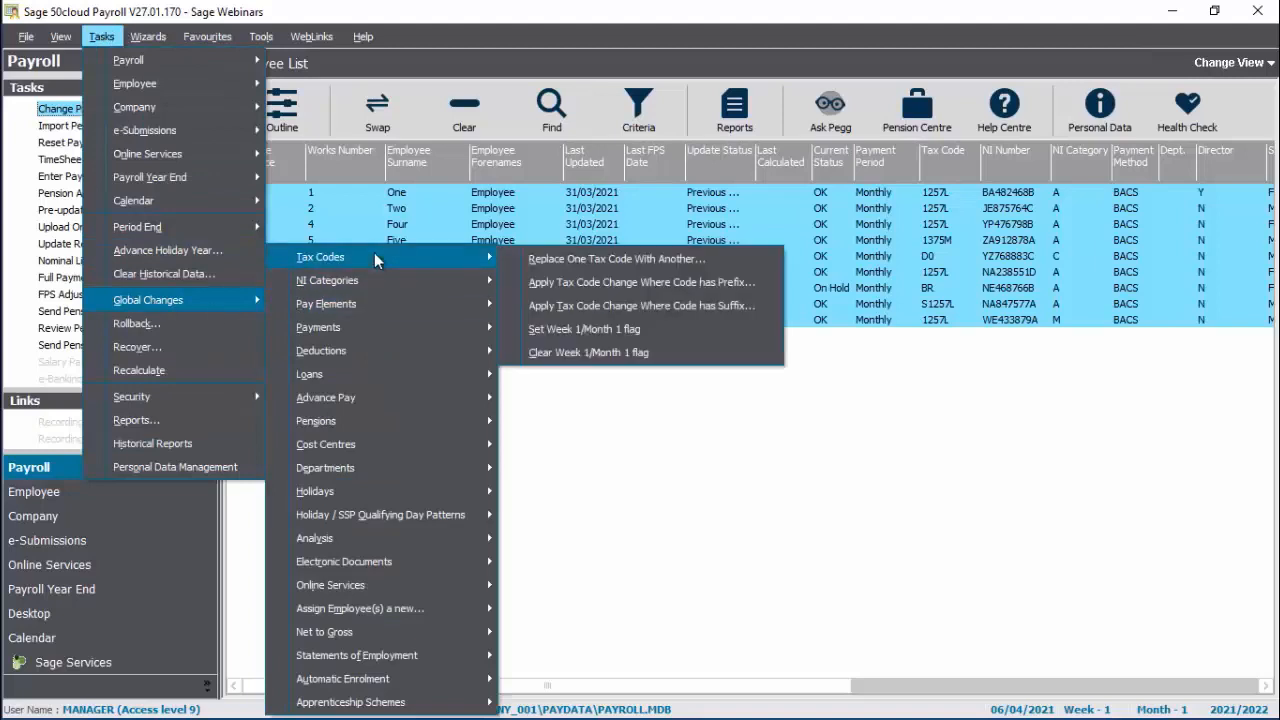
{"action": "left_click", "coordinate": [668, 305]}
{"action": "type", "text": "M"}
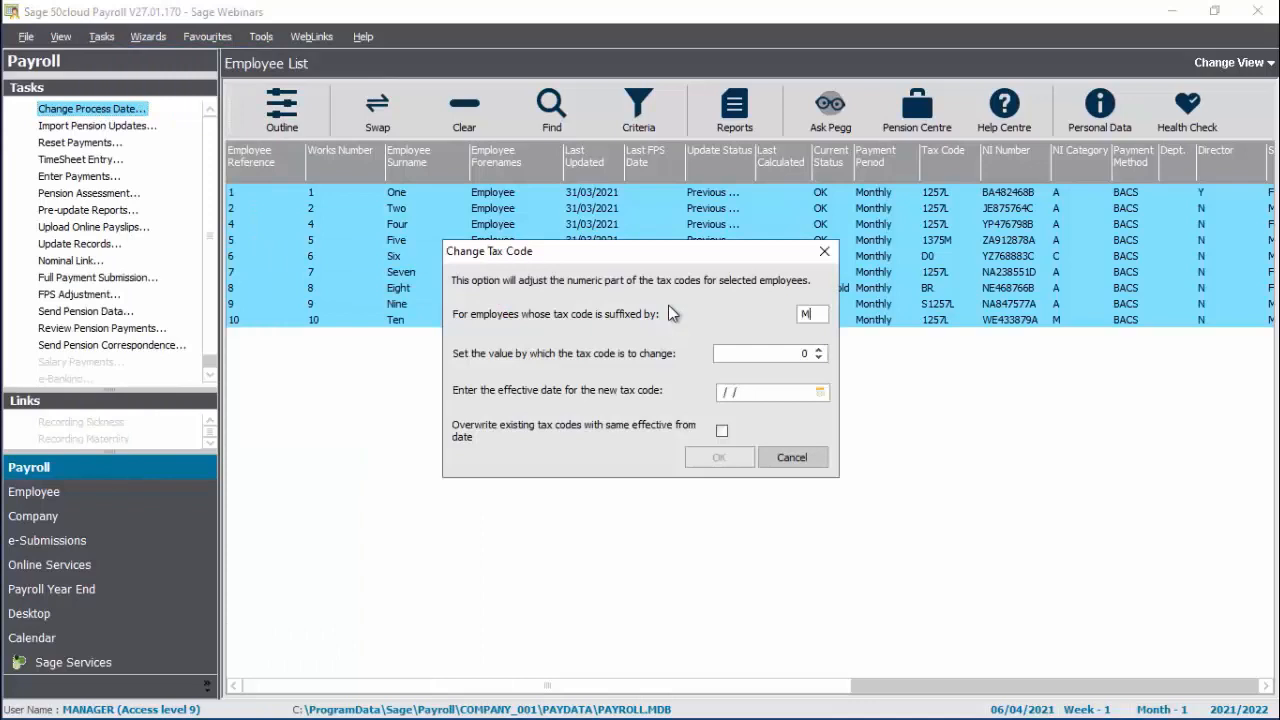
{"action": "key", "text": "Tab"}
{"action": "type", "text": "8"}
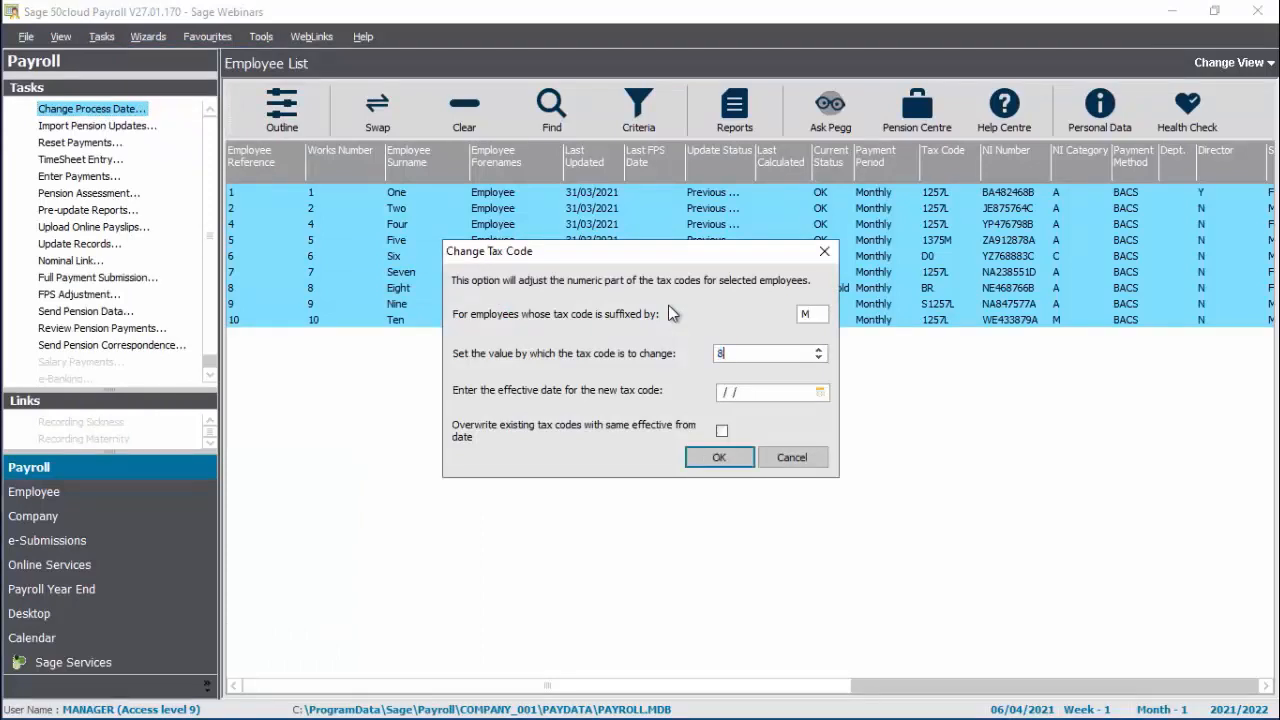
{"action": "key", "text": "Tab"}
{"action": "type", "text": "06/04/"}
{"action": "type", "text": "2021"}
{"action": "key", "text": "Tab"}
{"action": "key", "text": "Tab"}
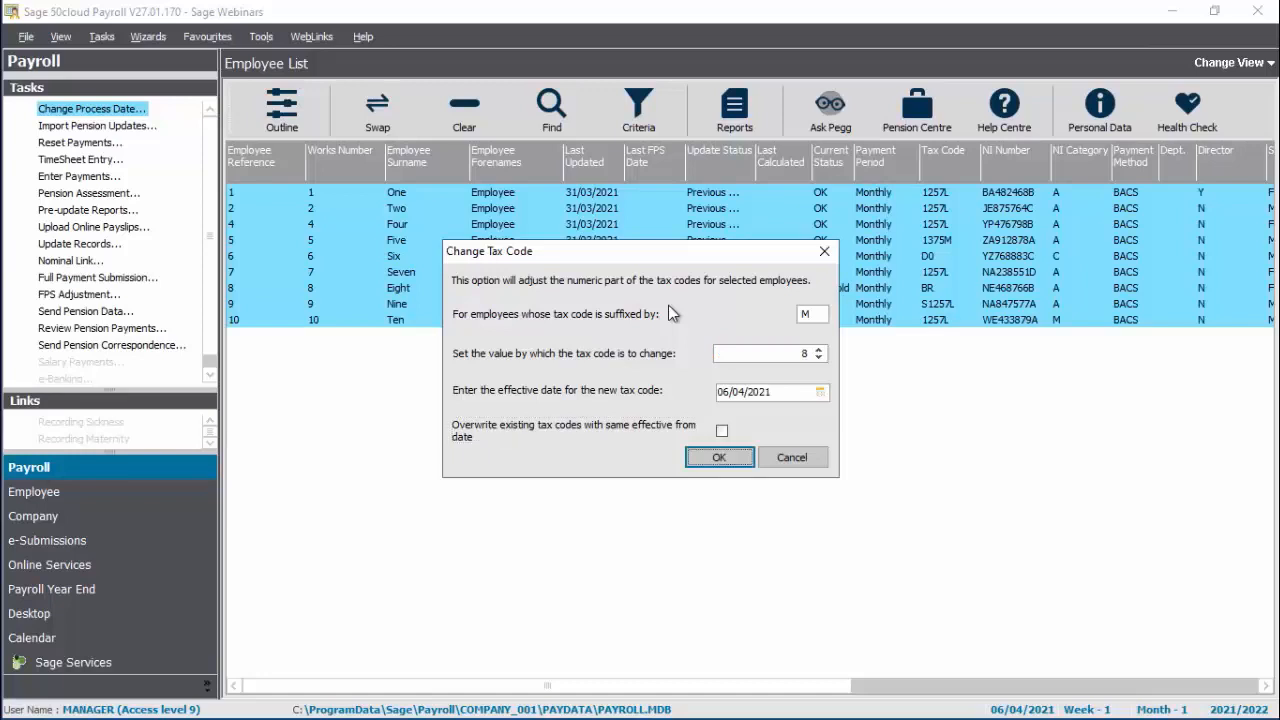
{"action": "left_click", "coordinate": [719, 457]}
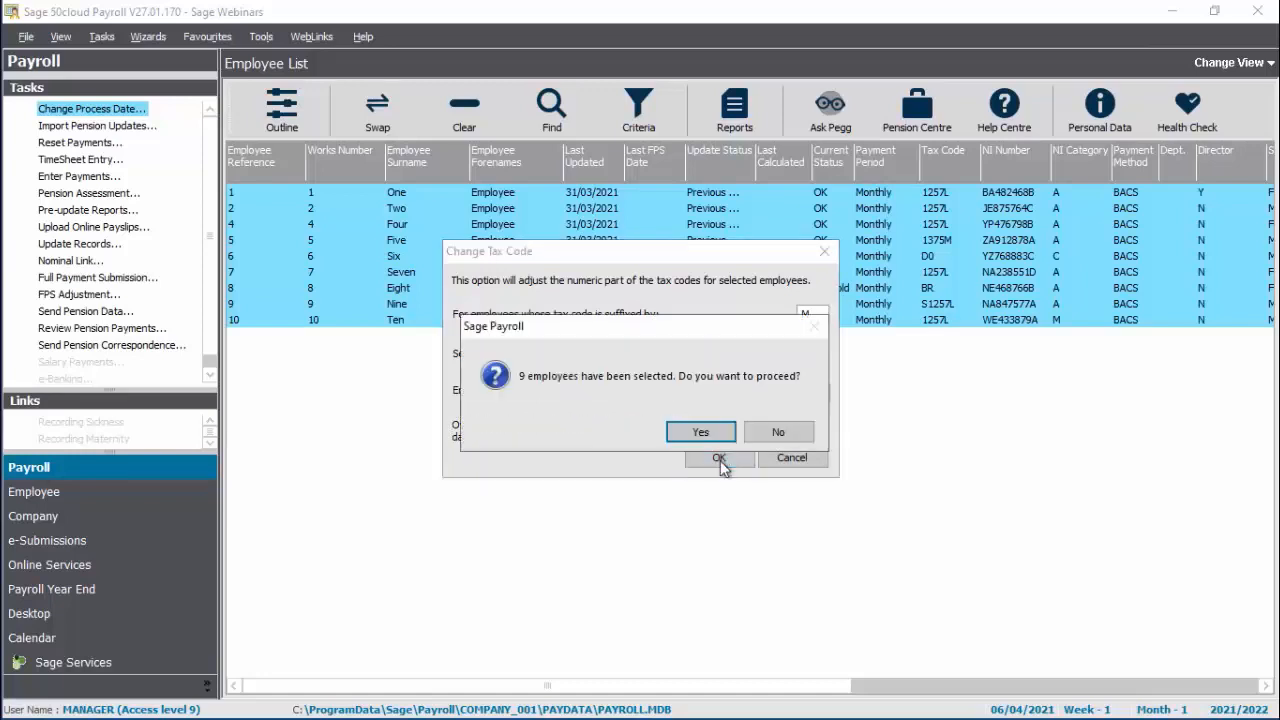
{"action": "left_click", "coordinate": [718, 433]}
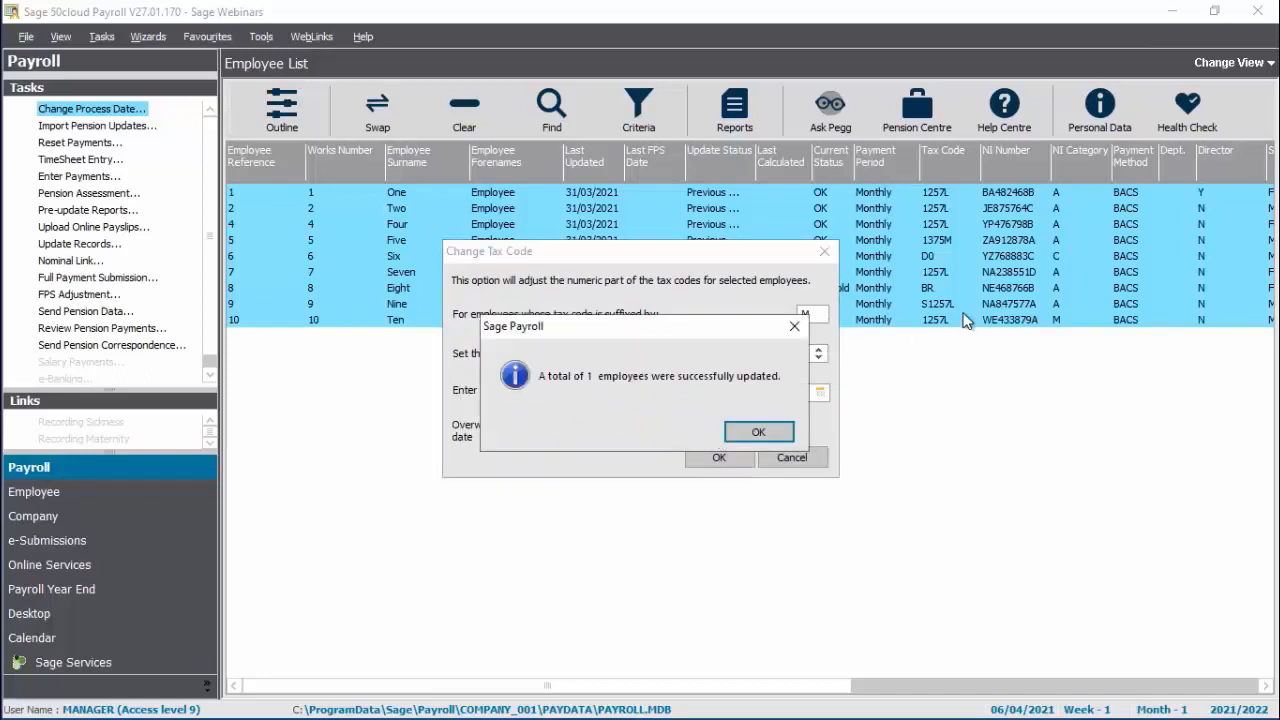
{"action": "left_click", "coordinate": [760, 431]}
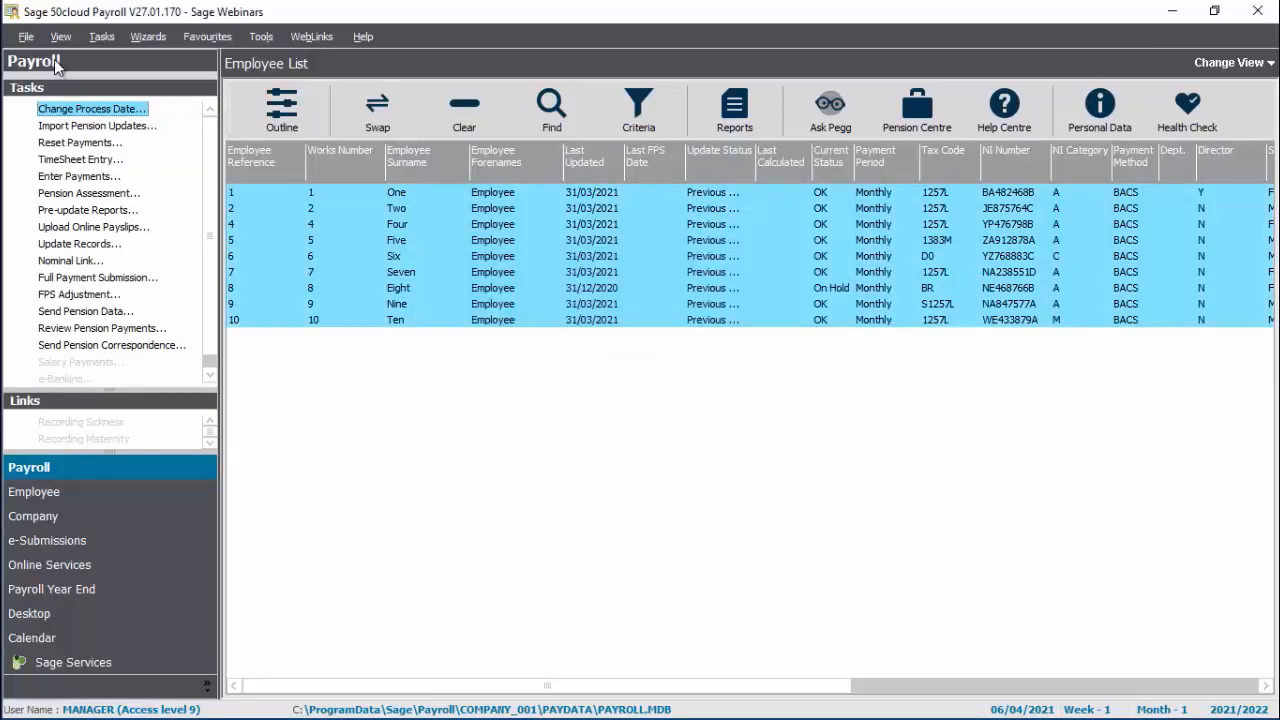
- Globally increase the selected employees' tax codes with suffix N by 6, effective 06/04/2021, without overwriting existing codes of the same date
{"action": "left_click", "coordinate": [100, 37]}
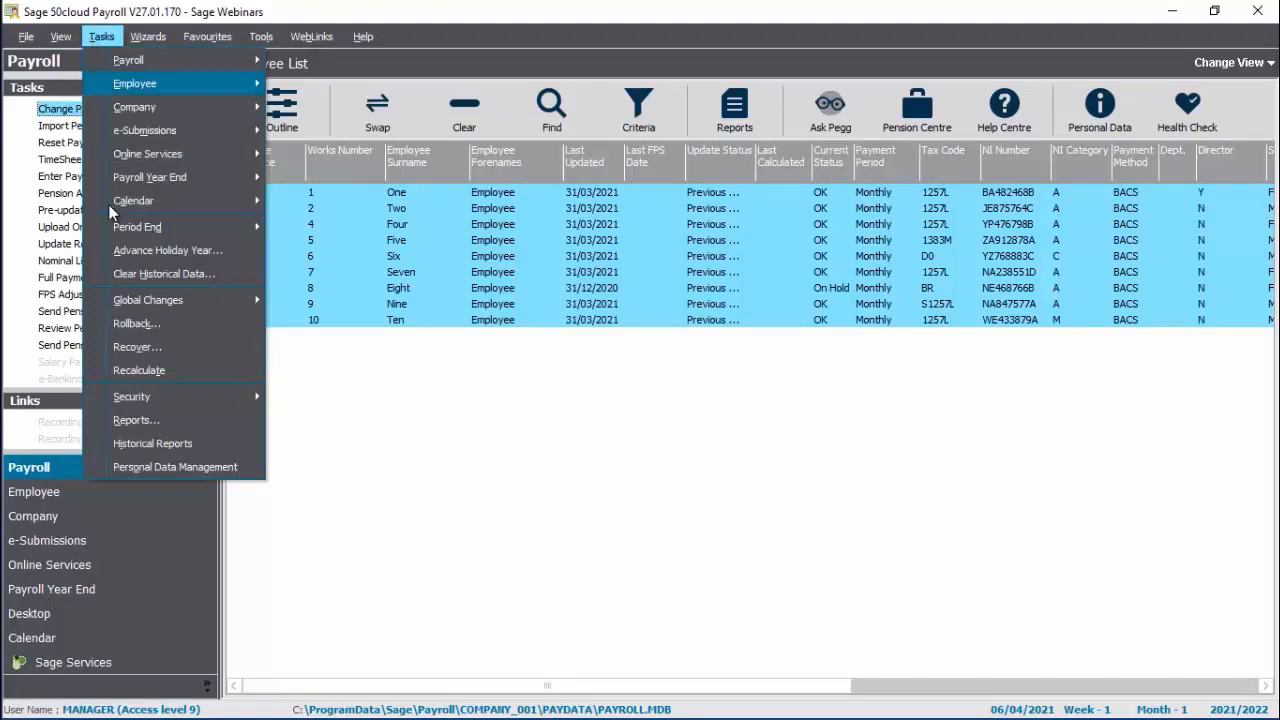
{"action": "mouse_move", "coordinate": [218, 308]}
{"action": "mouse_move", "coordinate": [392, 256]}
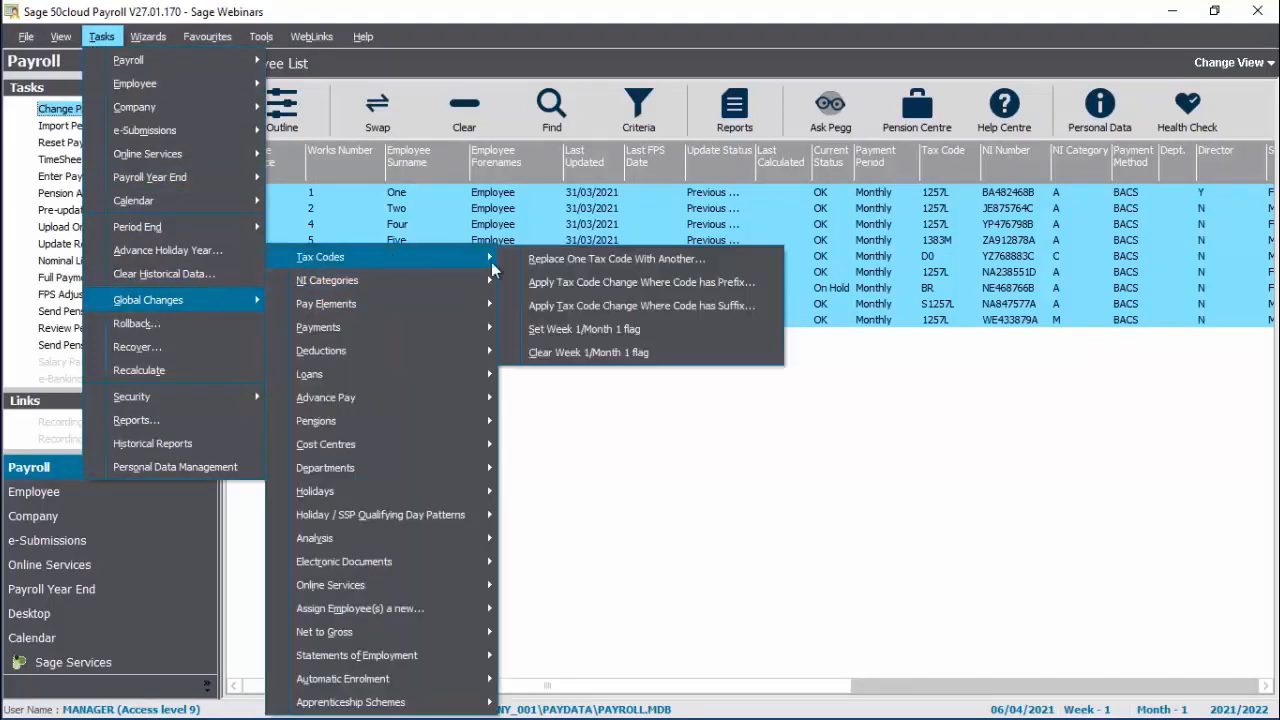
{"action": "left_click", "coordinate": [627, 311]}
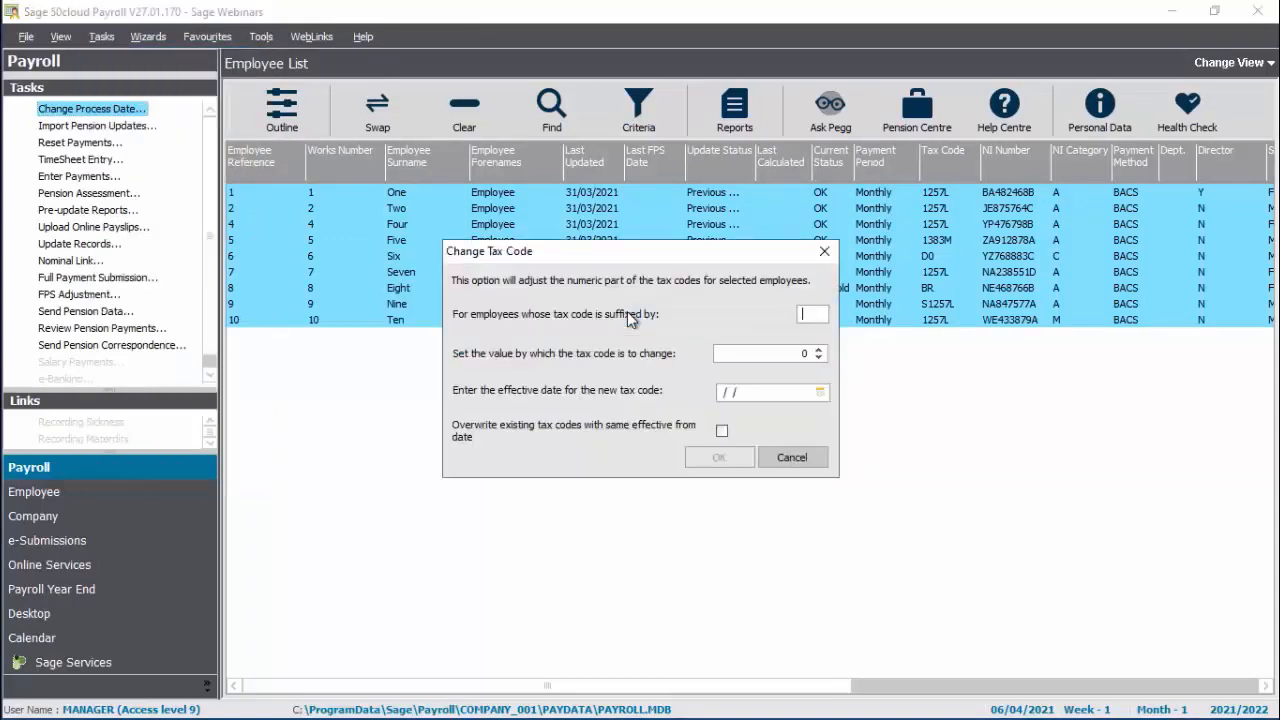
{"action": "type", "text": "N"}
{"action": "key", "text": "Tab"}
{"action": "type", "text": "6"}
{"action": "key", "text": "Tab"}
{"action": "type", "text": "060421"}
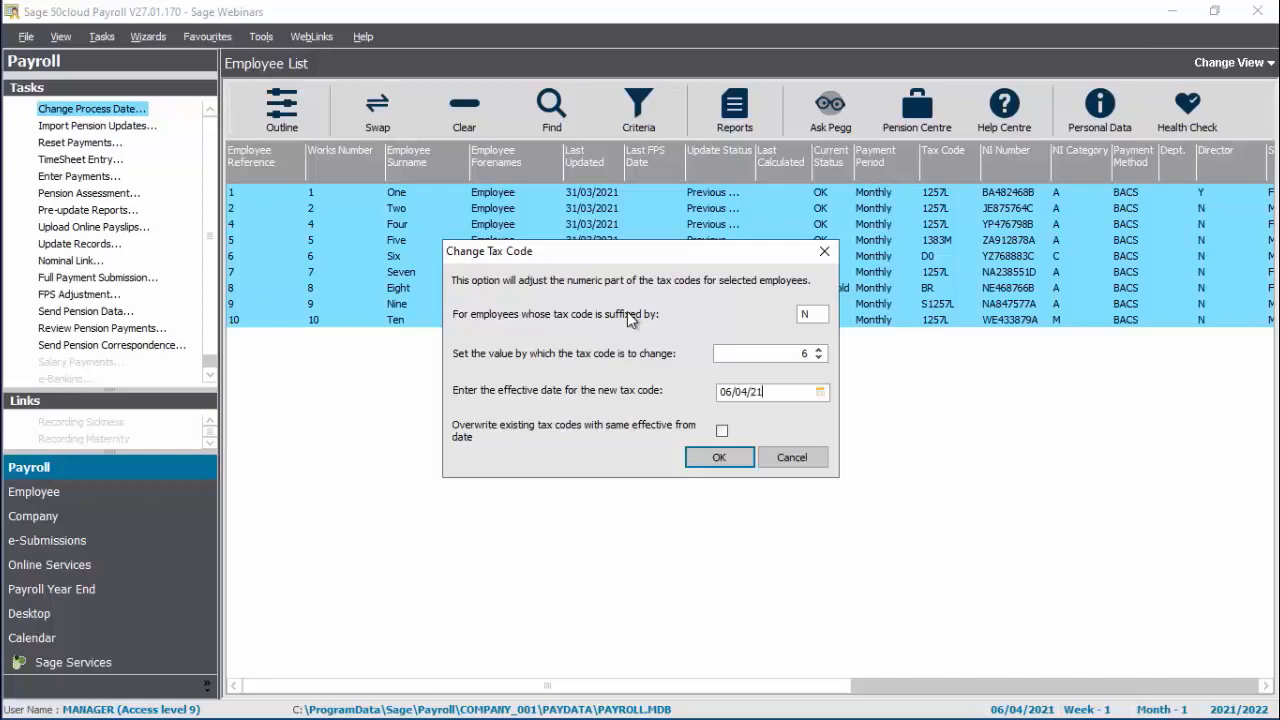
{"action": "key", "text": "Tab"}
{"action": "key", "text": "Tab"}
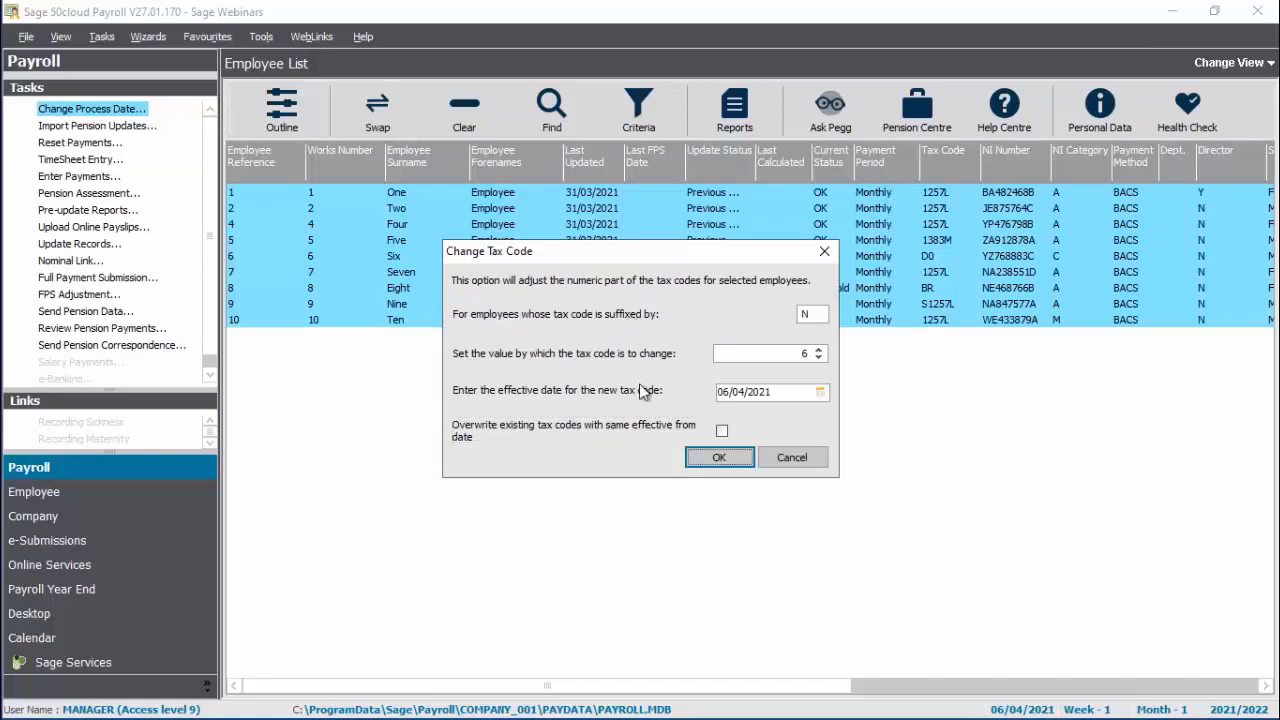
{"action": "left_click", "coordinate": [716, 468]}
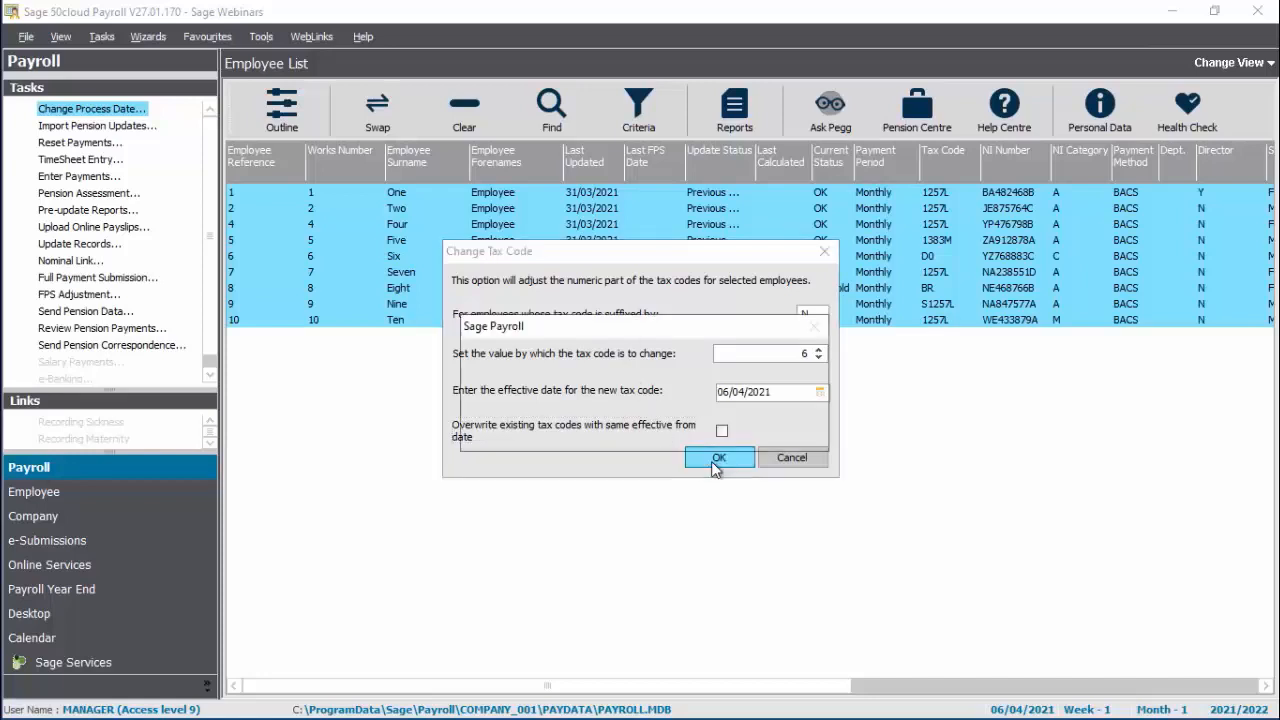
{"action": "left_click", "coordinate": [704, 437]}
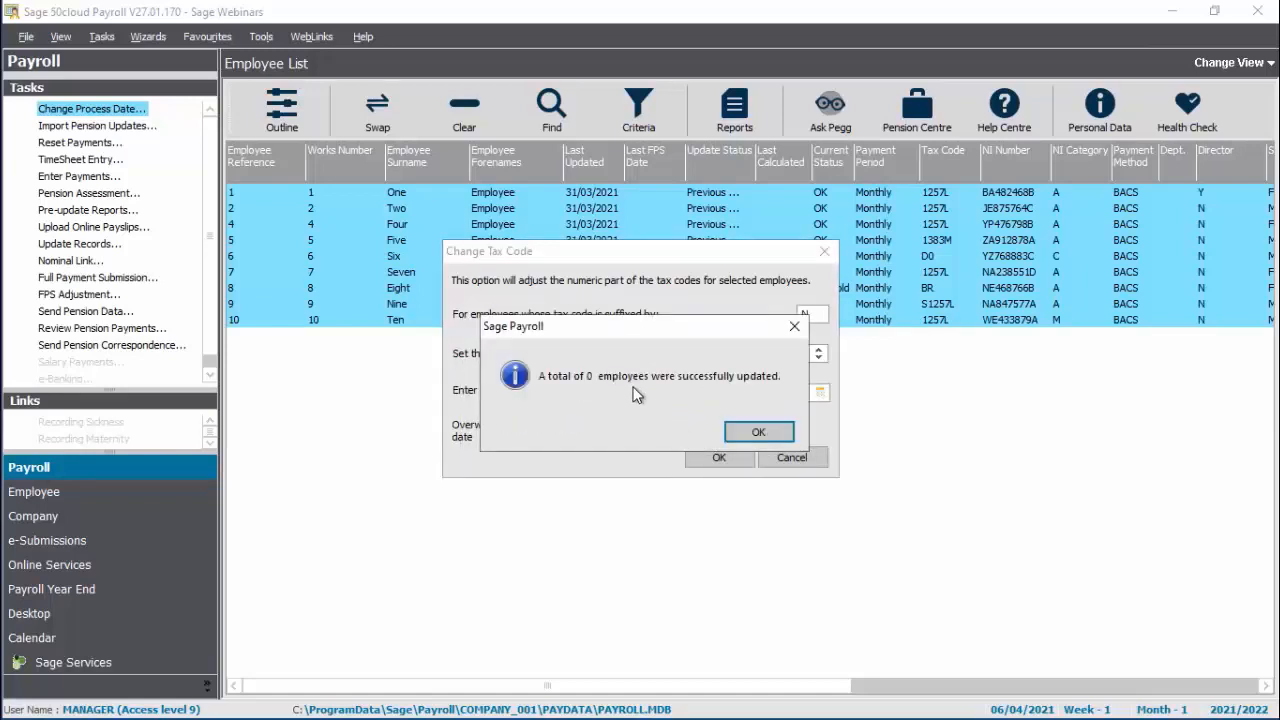
{"action": "left_click", "coordinate": [763, 432]}
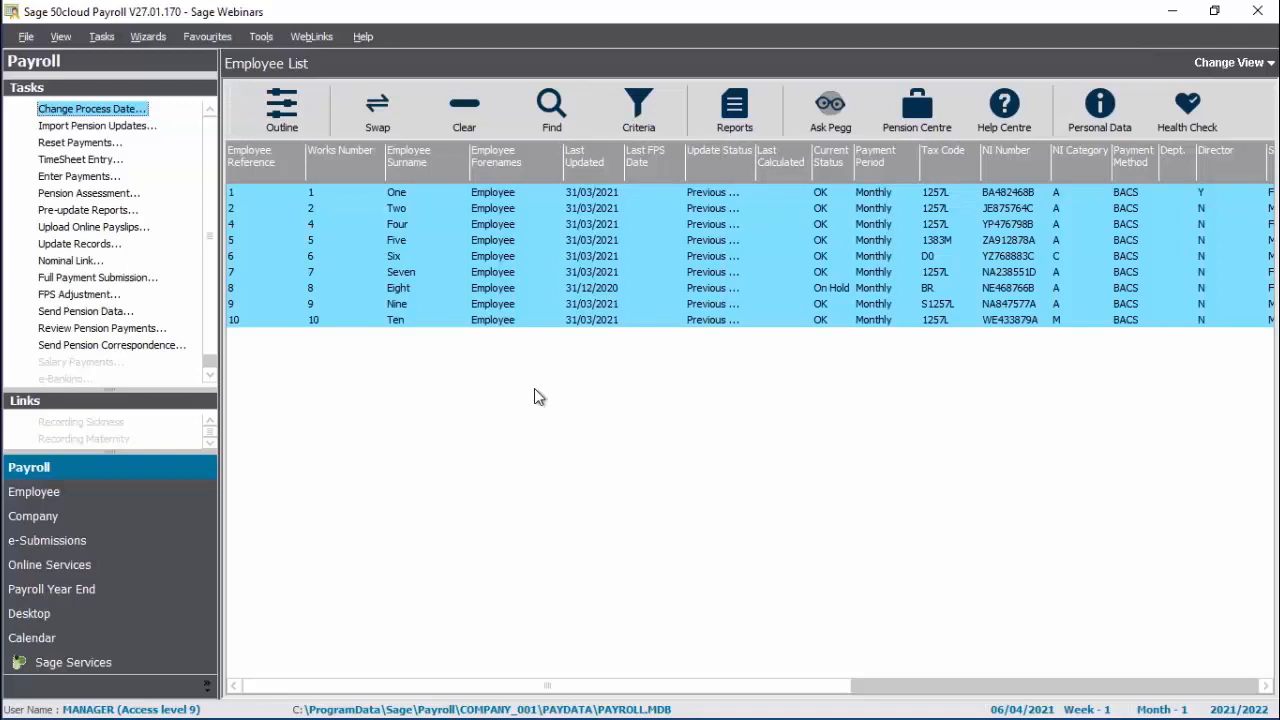
- Globally clear the Week 1/Month 1 flag on the tax codes of all selected employees
{"action": "left_click", "coordinate": [100, 38]}
{"action": "mouse_move", "coordinate": [160, 307]}
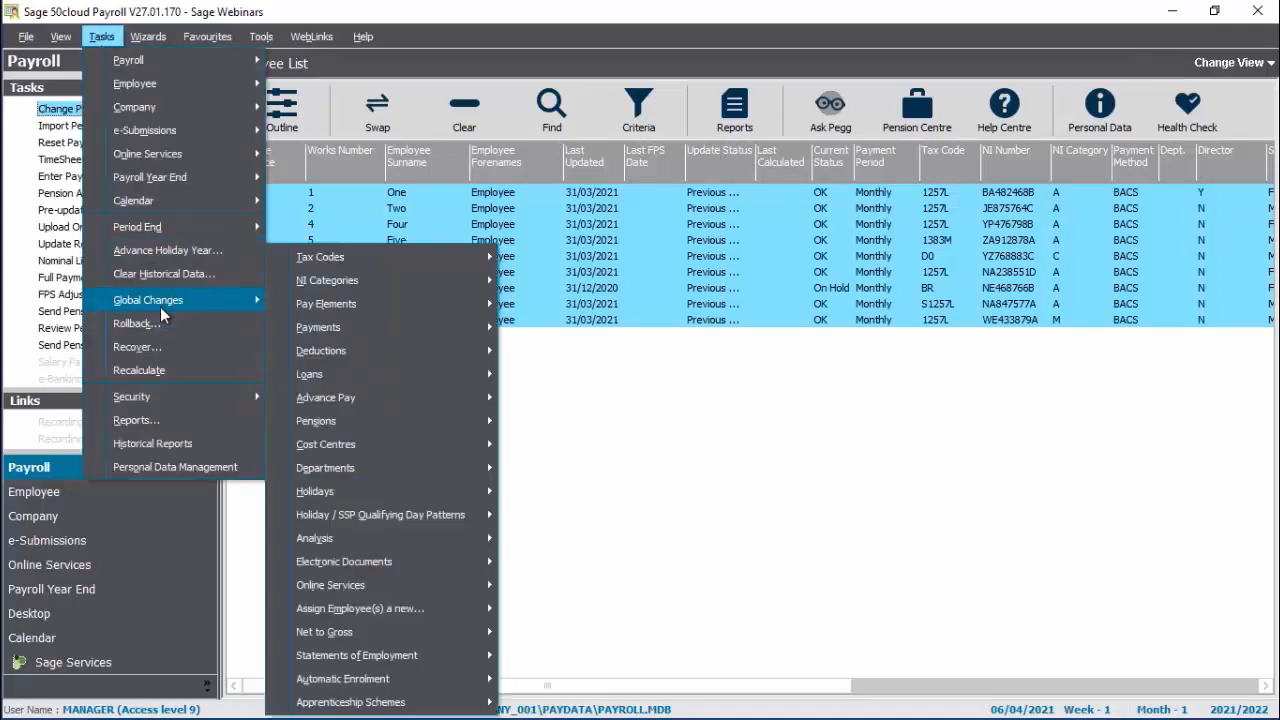
{"action": "mouse_move", "coordinate": [414, 261]}
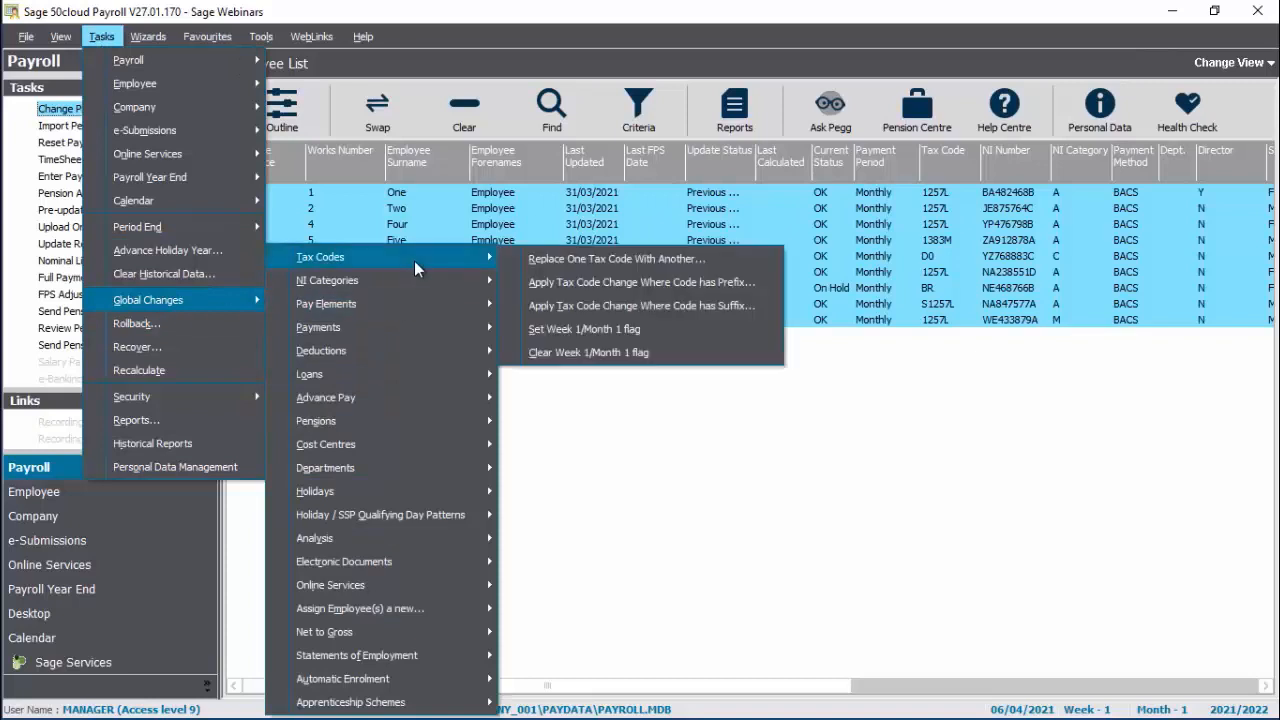
{"action": "left_click", "coordinate": [657, 355]}
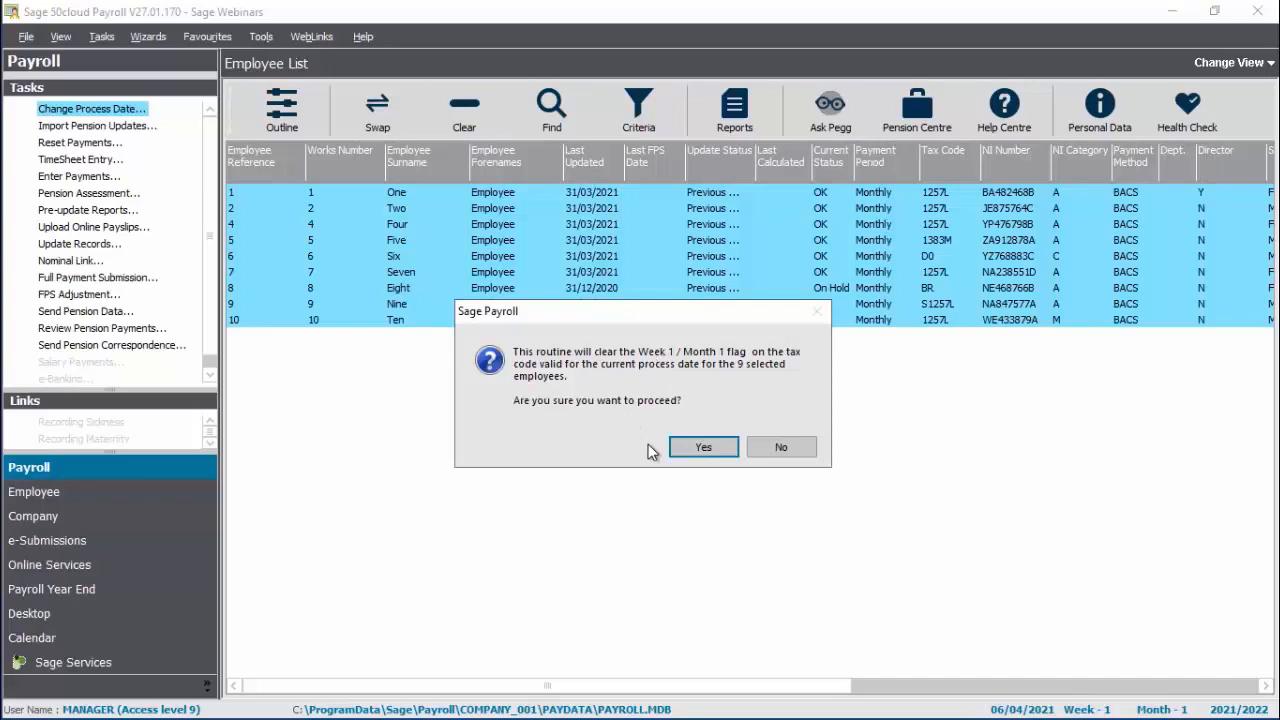
{"action": "left_click", "coordinate": [702, 447]}
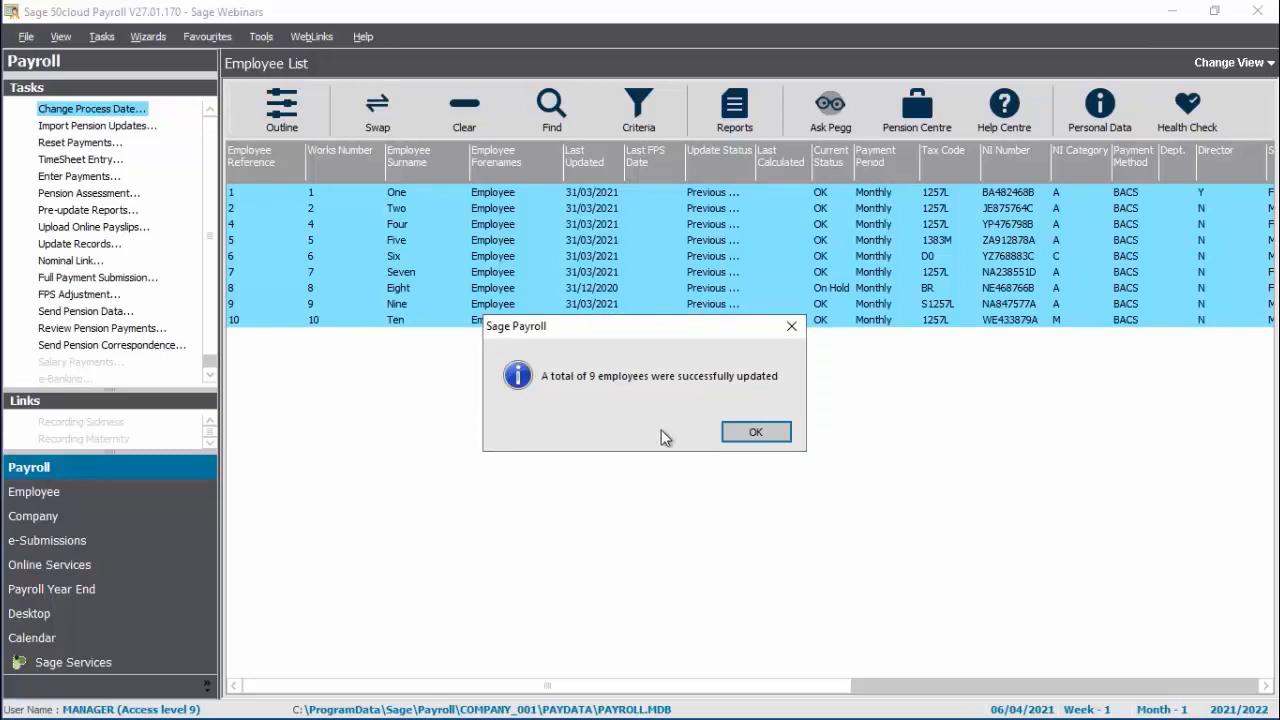
{"action": "left_click", "coordinate": [737, 435]}
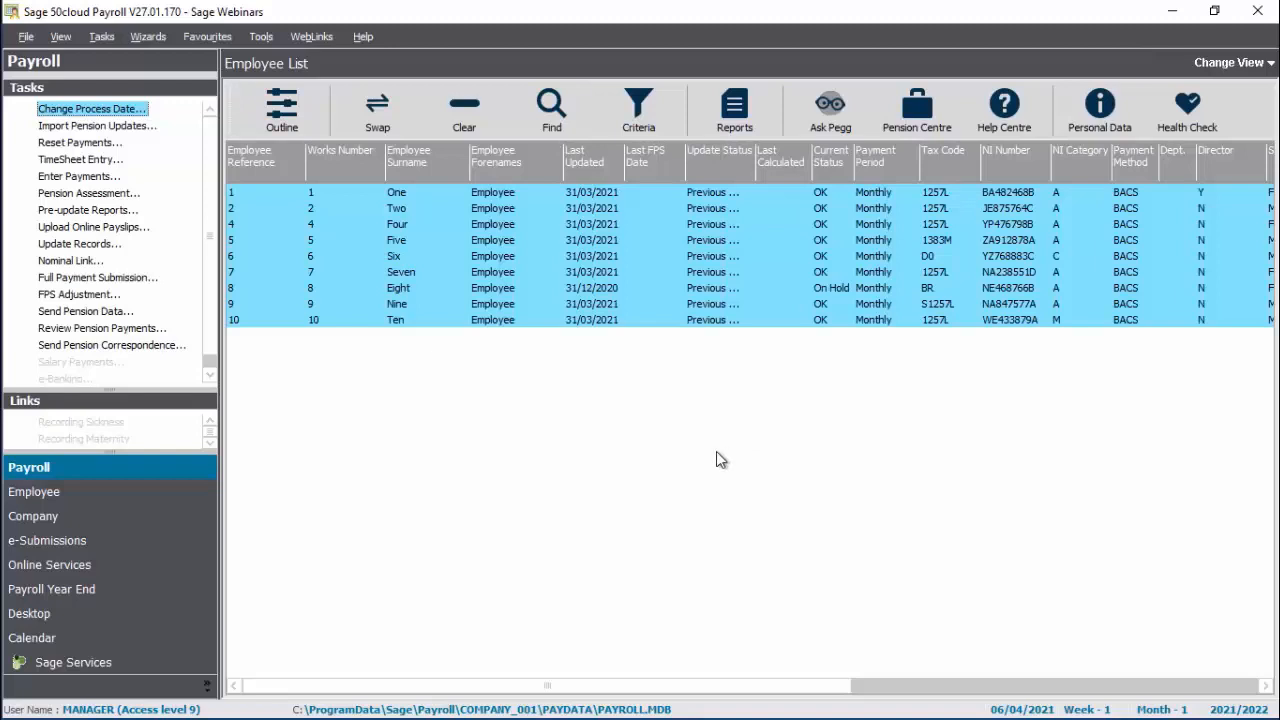
- View the IR Secure Mailbox used for HMRC tax code notices, and close it
{"action": "left_click", "coordinate": [100, 540]}
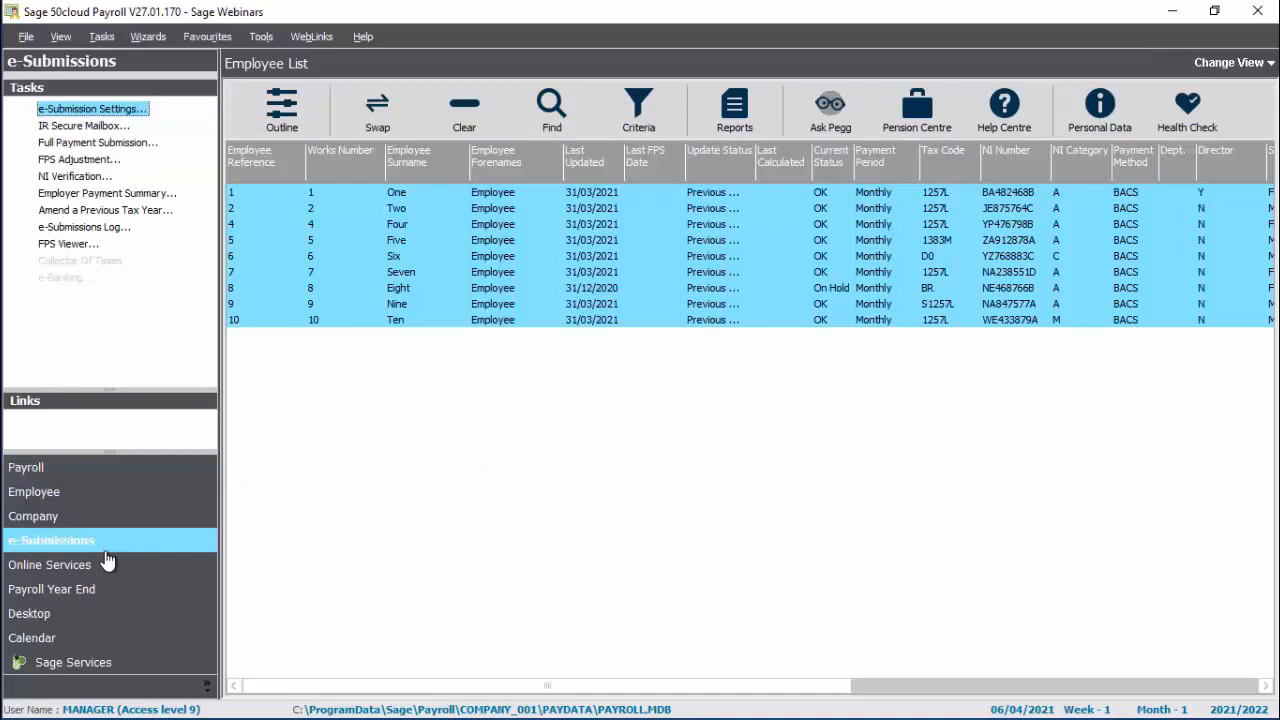
{"action": "left_click", "coordinate": [70, 126]}
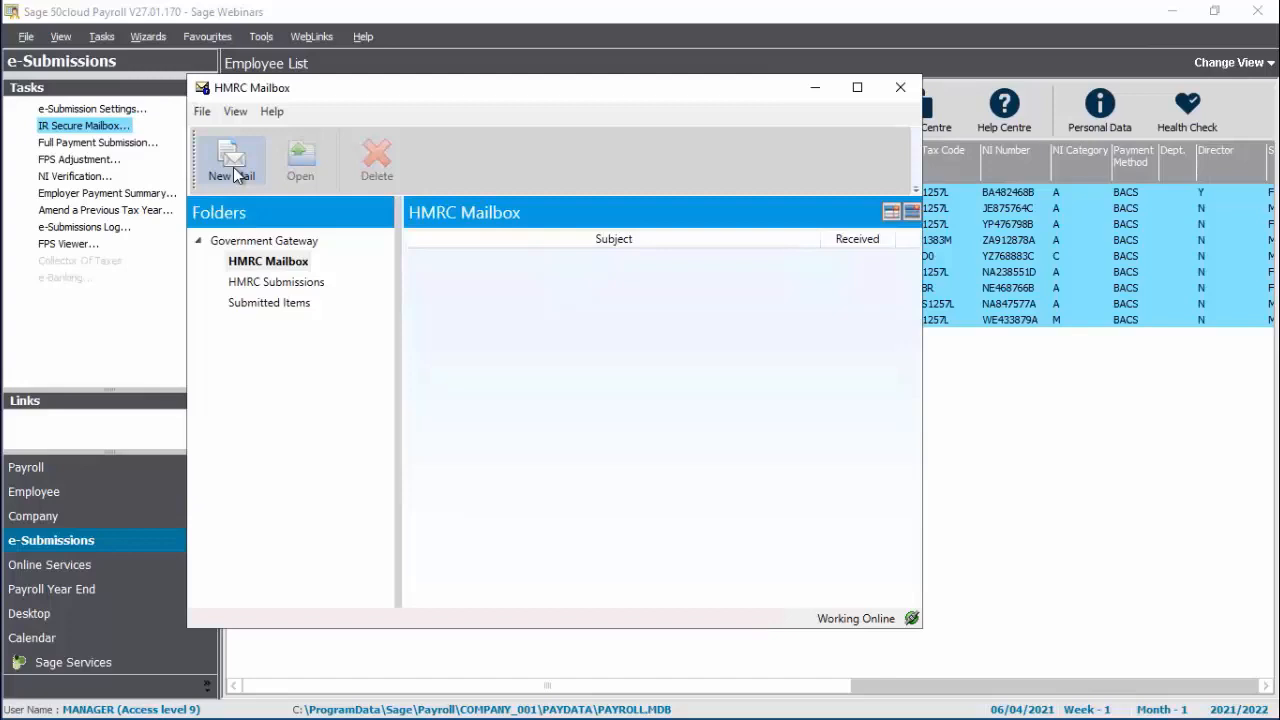
{"action": "left_click", "coordinate": [900, 88]}
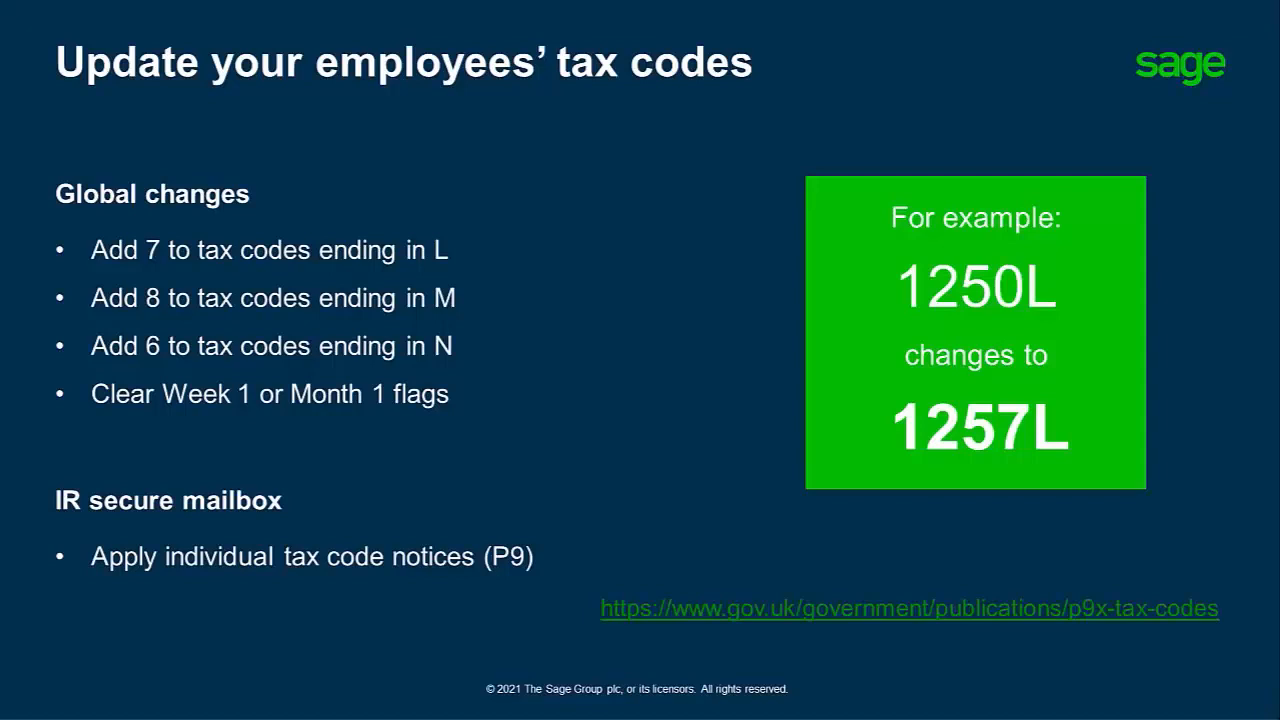
{"action": "key", "text": "Right"}
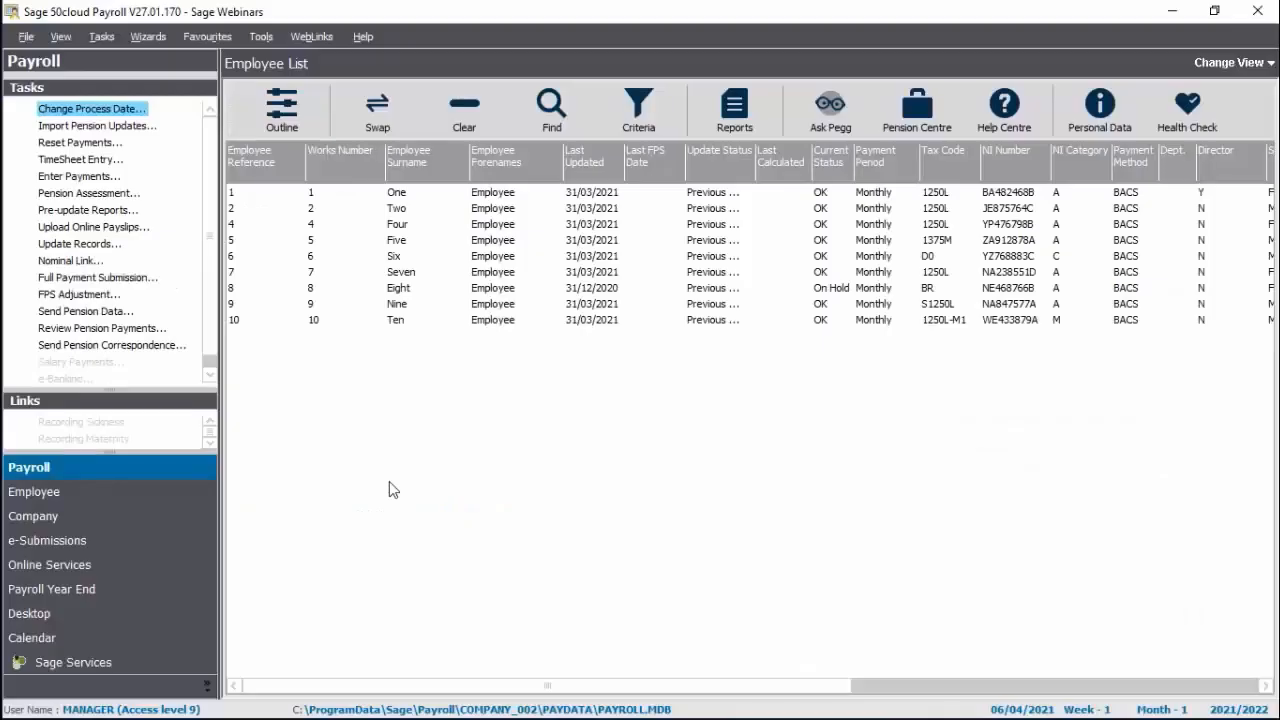
- In the company settings, start an Employment Allowance application with State Aid set to Applicable and Industrial as the state aid sector
{"action": "left_click", "coordinate": [121, 522]}
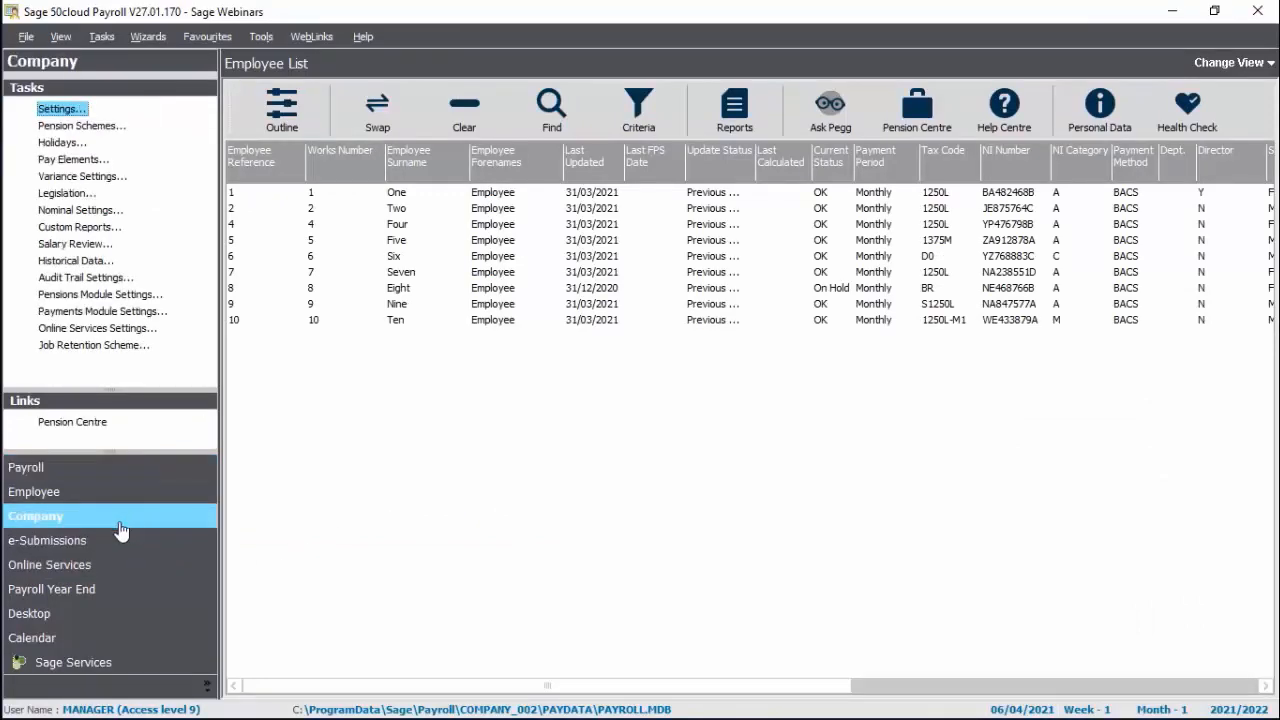
{"action": "left_click", "coordinate": [64, 110]}
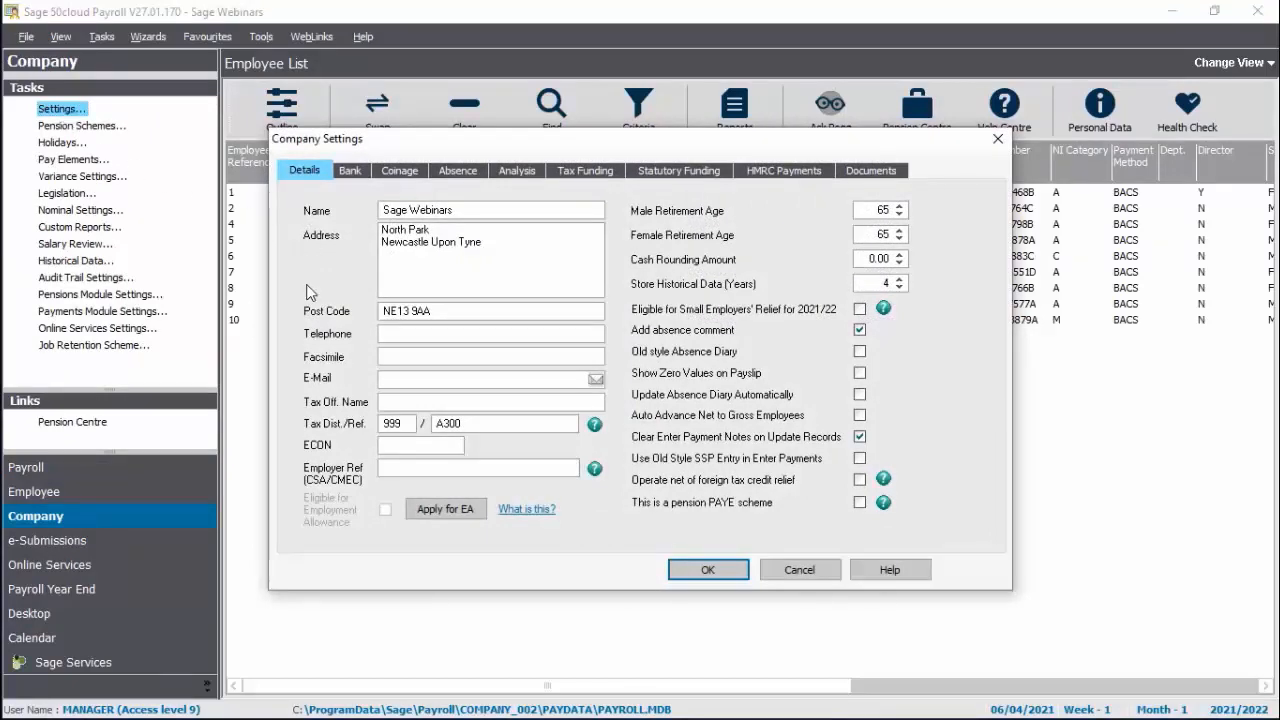
{"action": "left_click", "coordinate": [443, 510]}
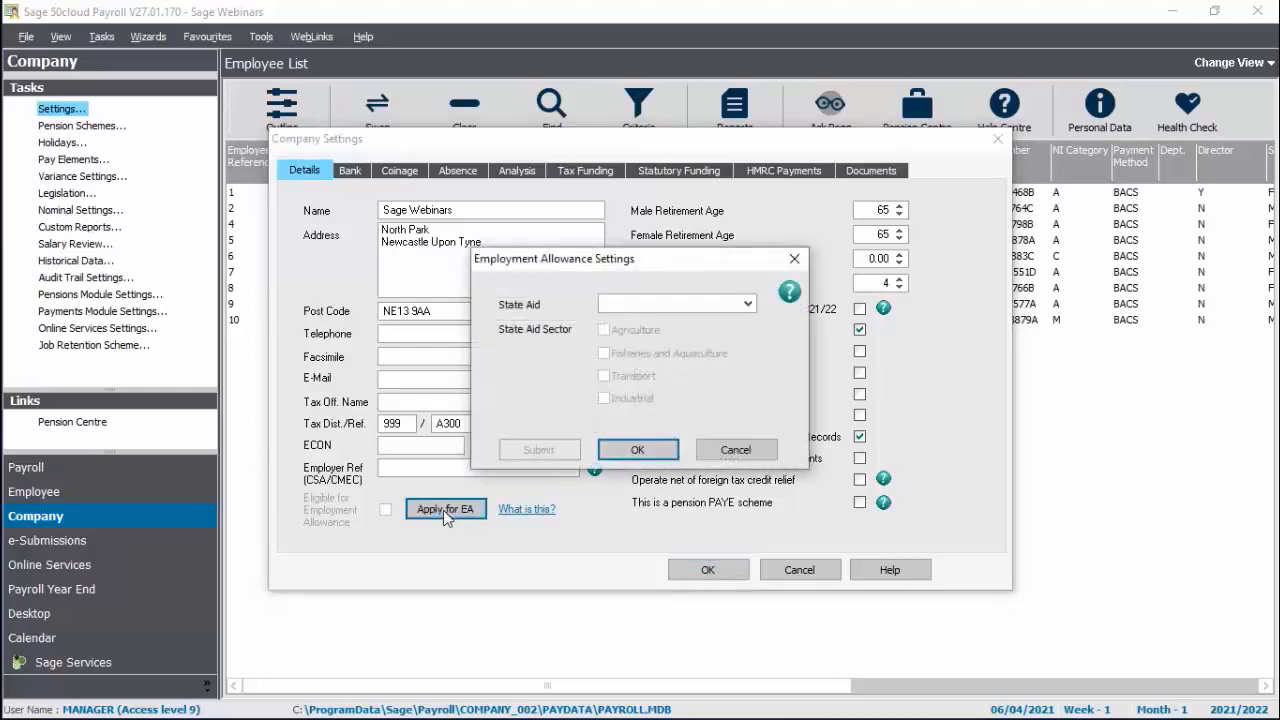
{"action": "left_click", "coordinate": [750, 304]}
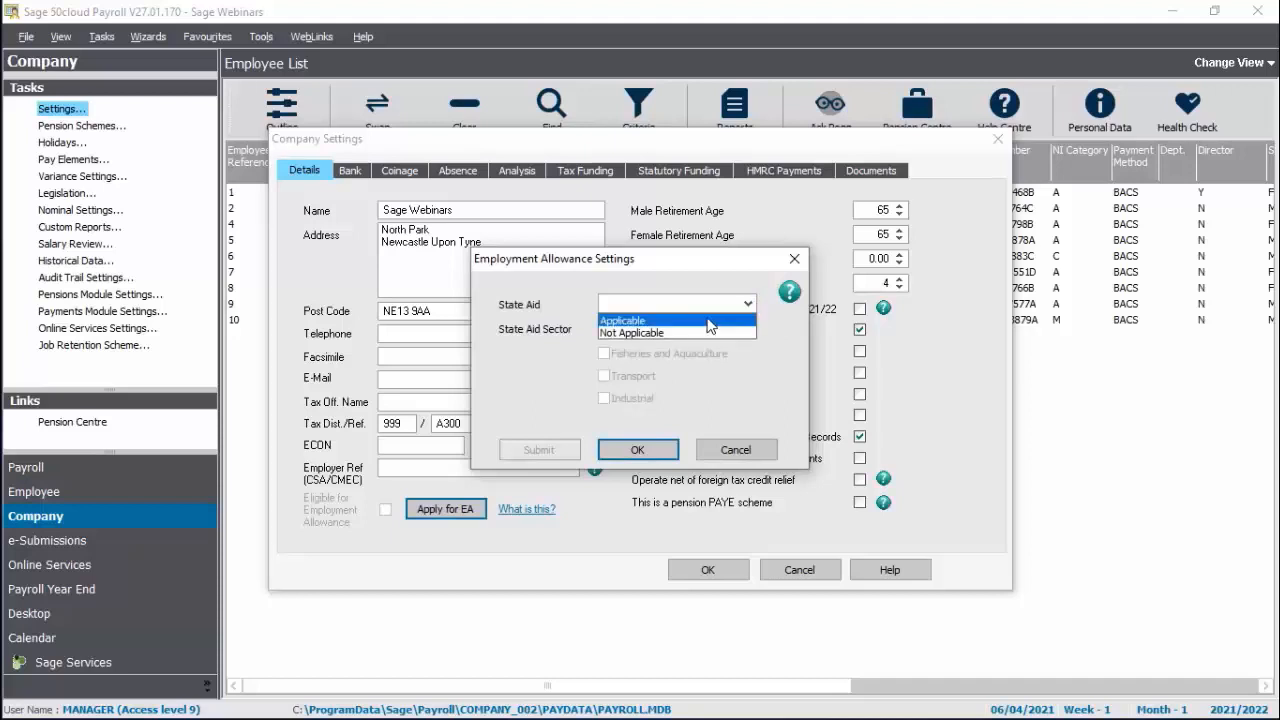
{"action": "left_click", "coordinate": [708, 321]}
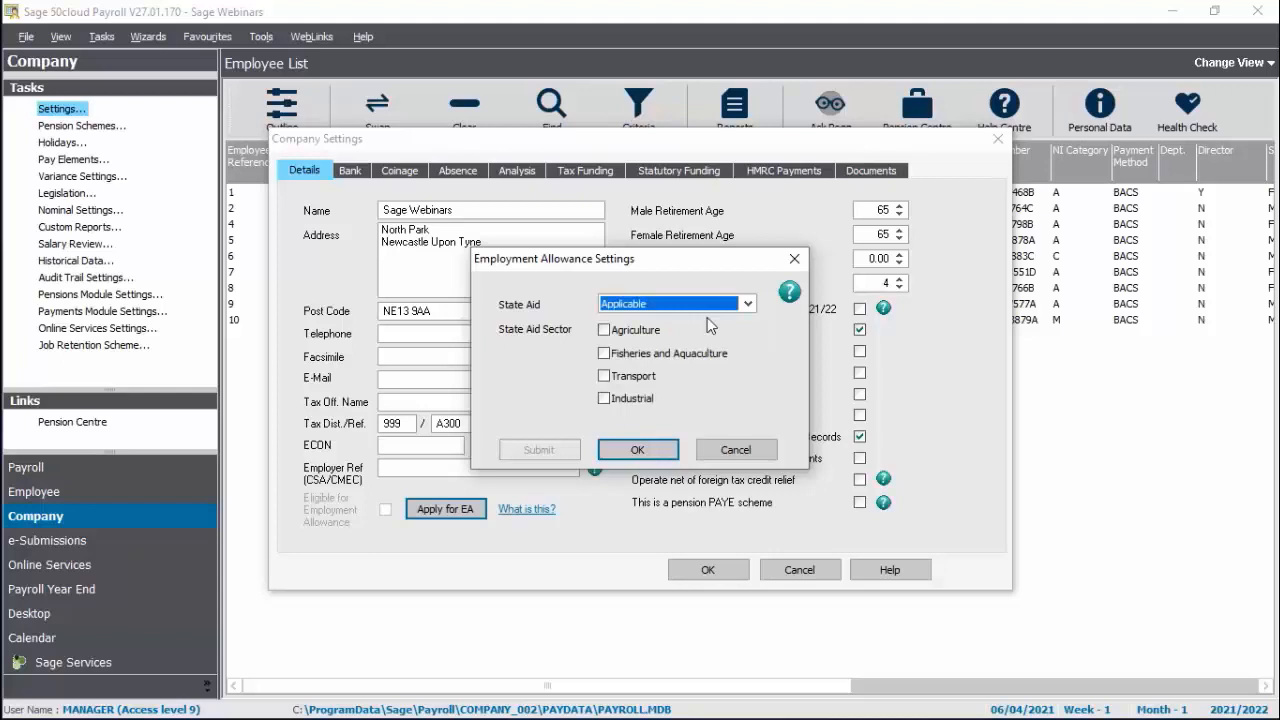
{"action": "left_click", "coordinate": [604, 399]}
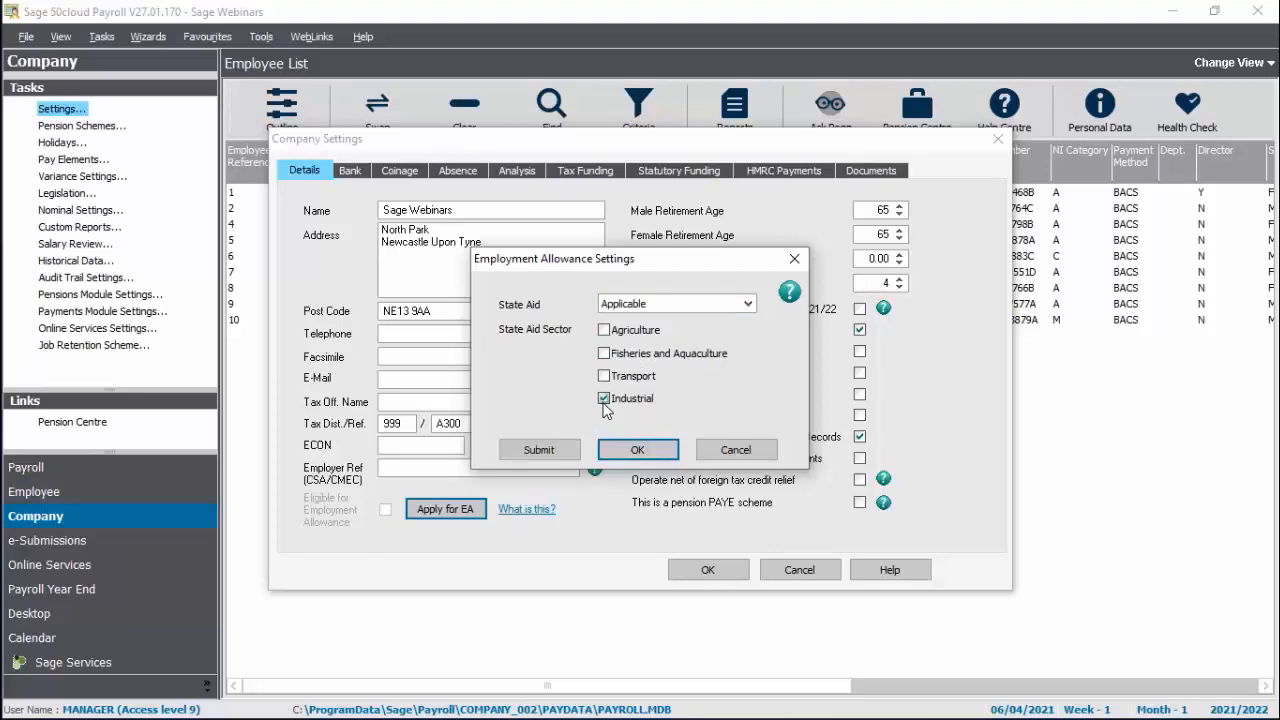
- Submit the Employment Allowance claim to HMRC as an Employer Payment Summary, using the stored gateway and company details, and close the submission
{"action": "left_click", "coordinate": [537, 452]}
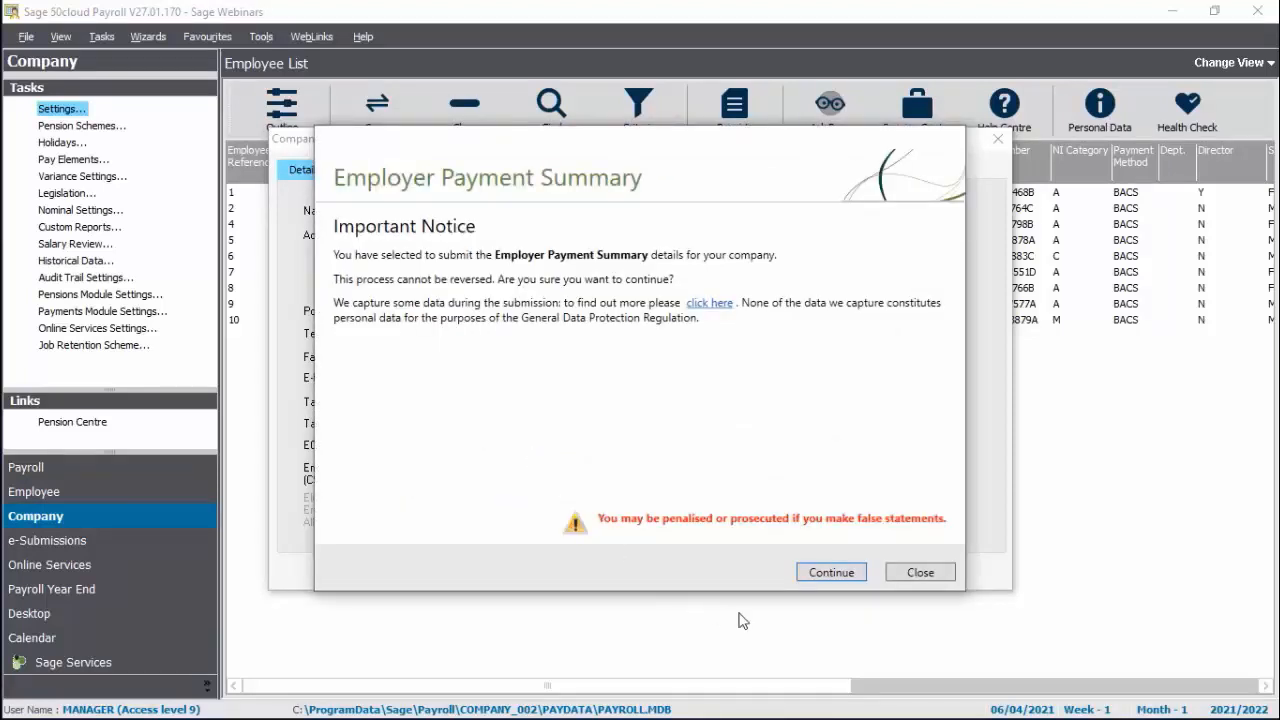
{"action": "left_click", "coordinate": [803, 577]}
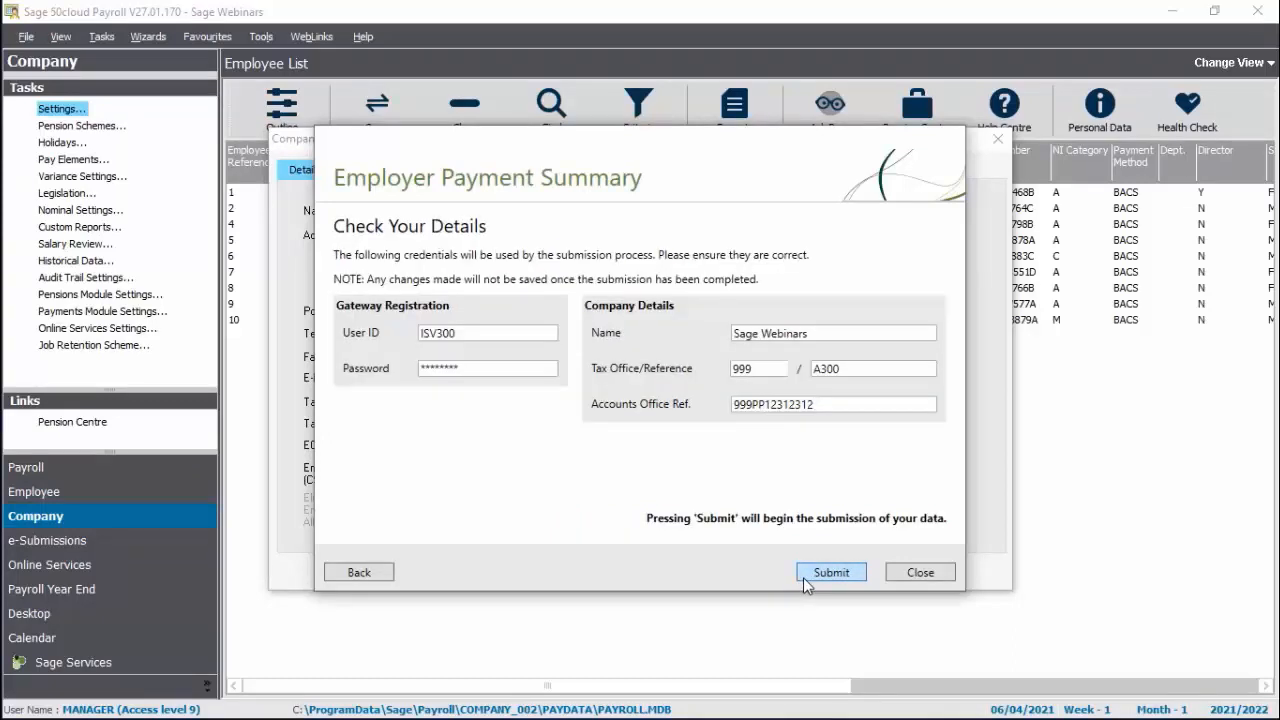
{"action": "left_click", "coordinate": [803, 577]}
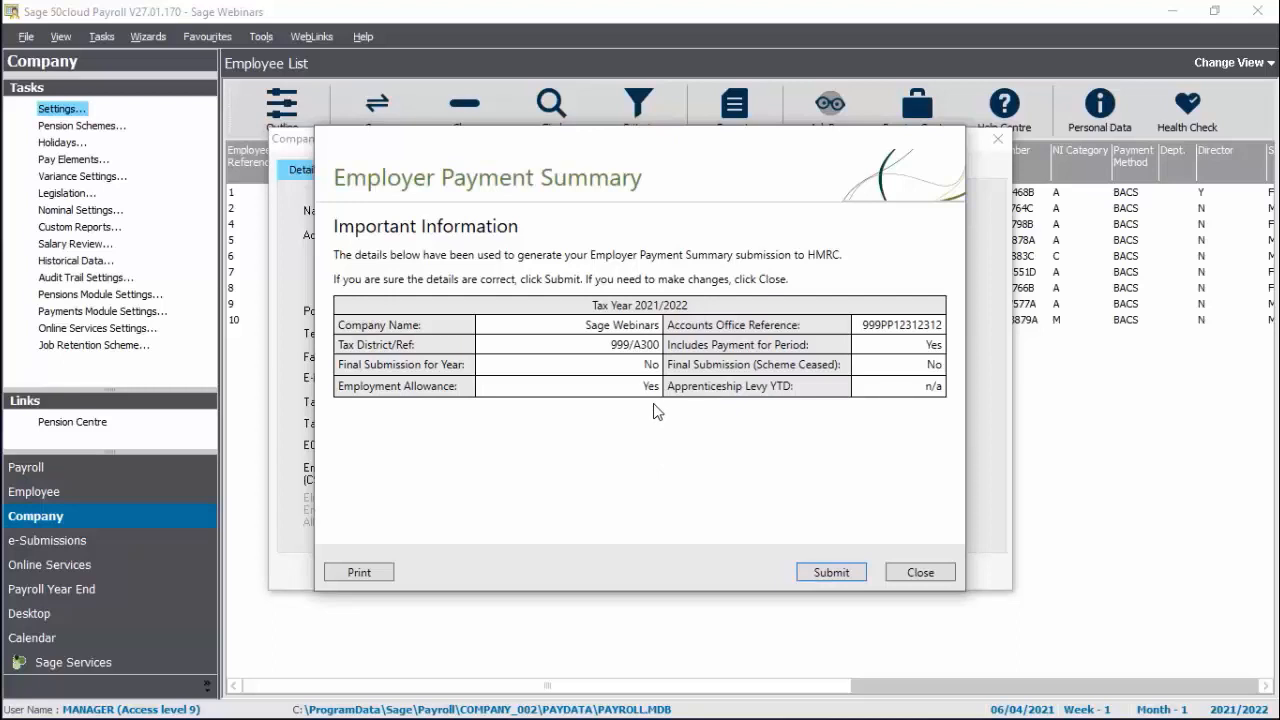
{"action": "left_click", "coordinate": [826, 572]}
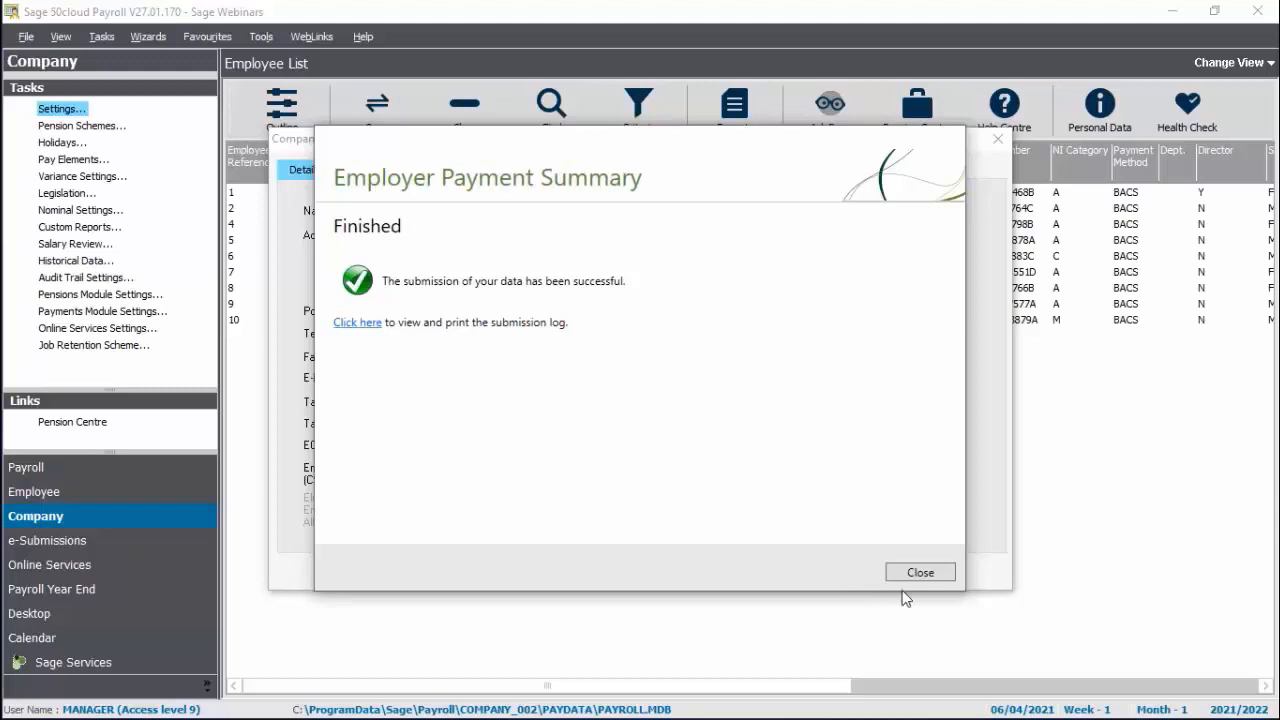
{"action": "left_click", "coordinate": [925, 576]}
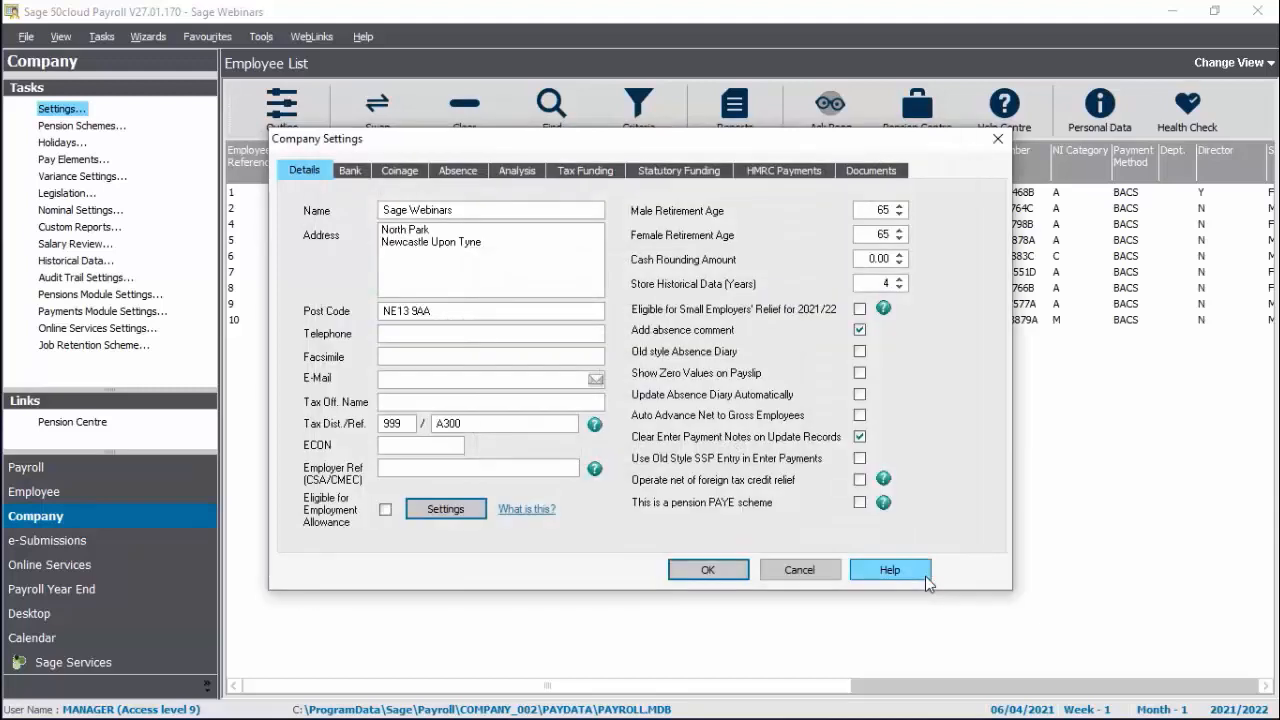
- Mark the company as eligible for Employment Allowance and for Small Employers' Relief for 2021/22
{"action": "left_click", "coordinate": [385, 511]}
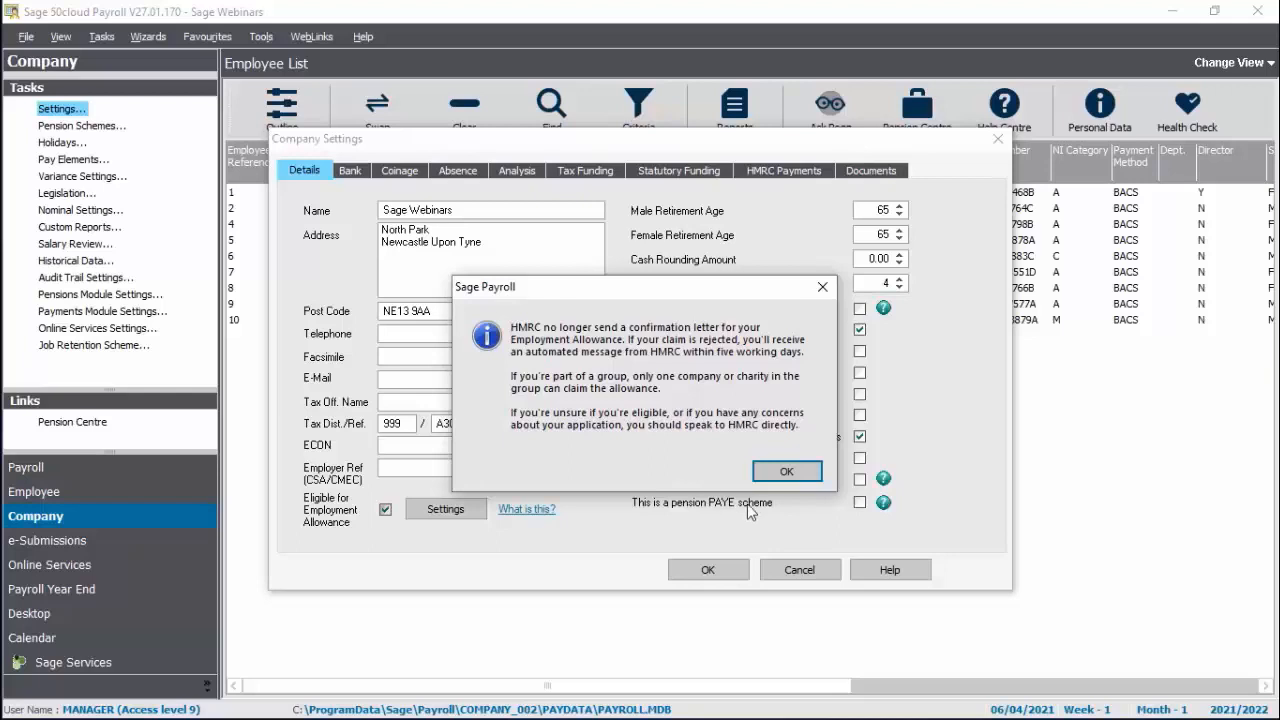
{"action": "left_click", "coordinate": [788, 472]}
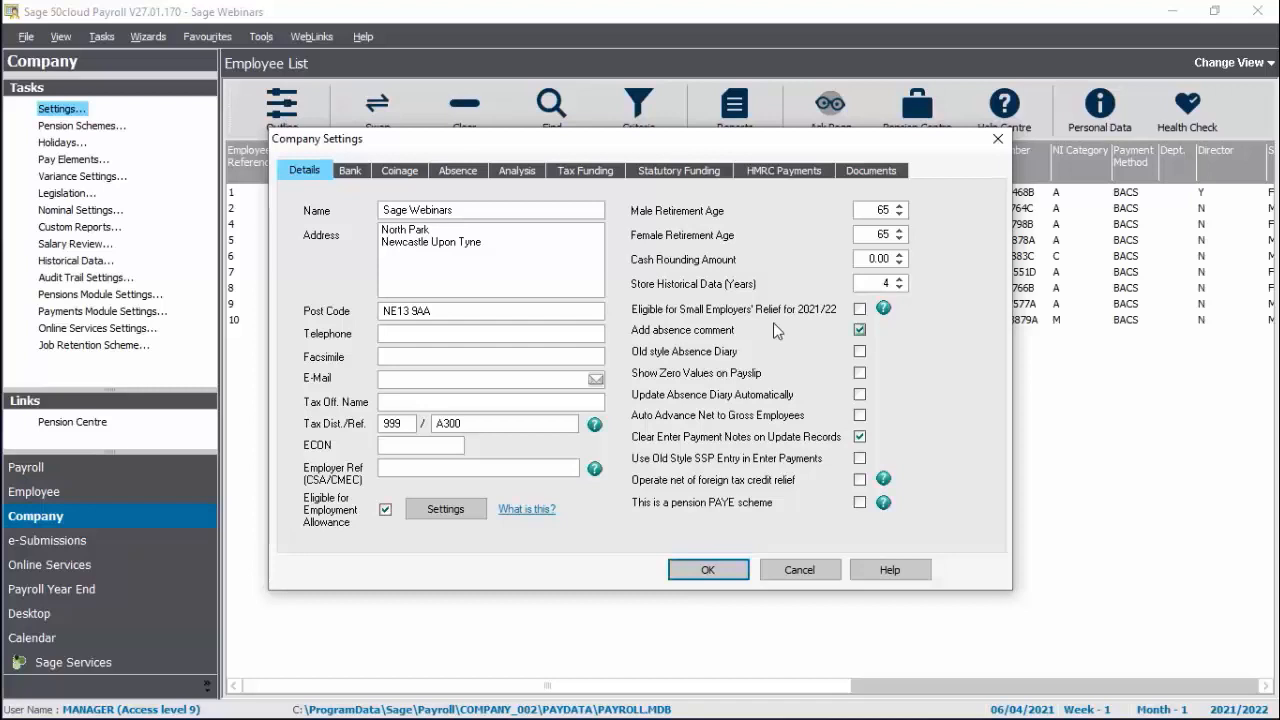
{"action": "left_click", "coordinate": [859, 309]}
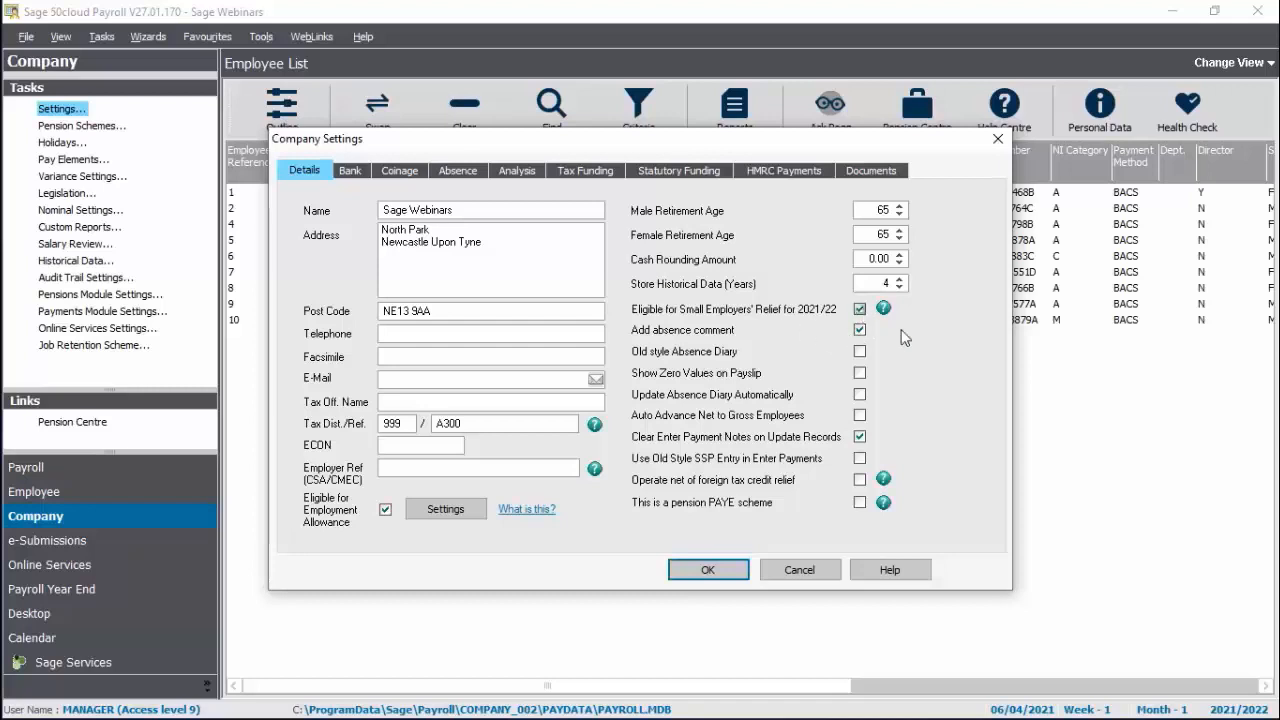